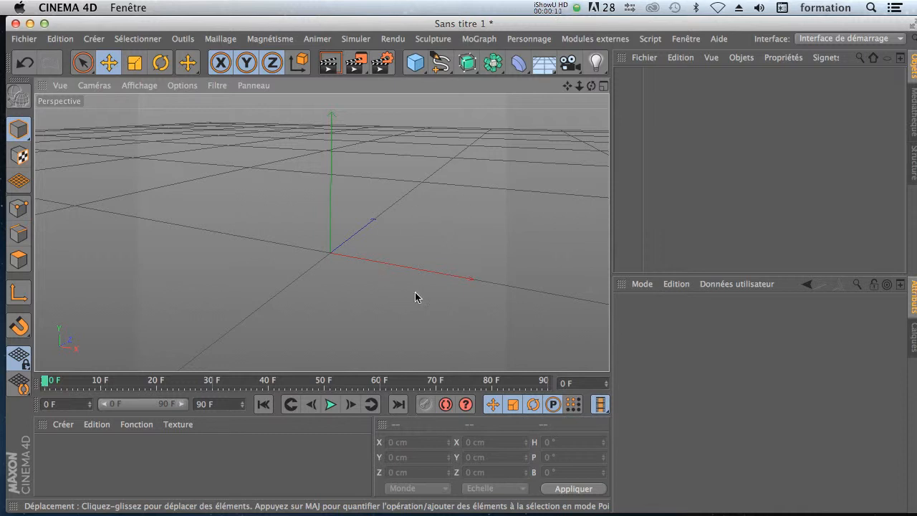
- Create a cube and set its size to 600 cm in X, 50 cm in Y and 850 cm in Z
{"action": "left_click_drag", "start_coordinate": [416, 63], "coordinate": [459, 265]}
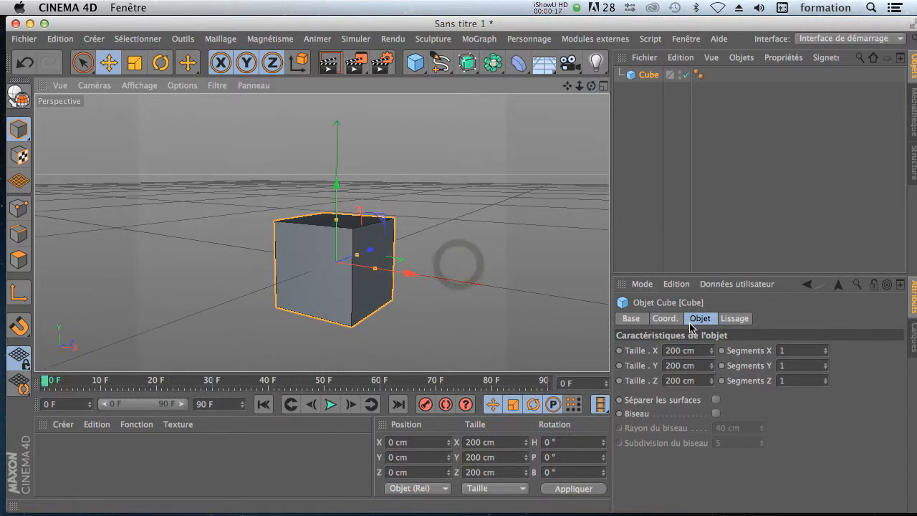
{"action": "type", "text": "600"}
{"action": "key", "text": "Return"}
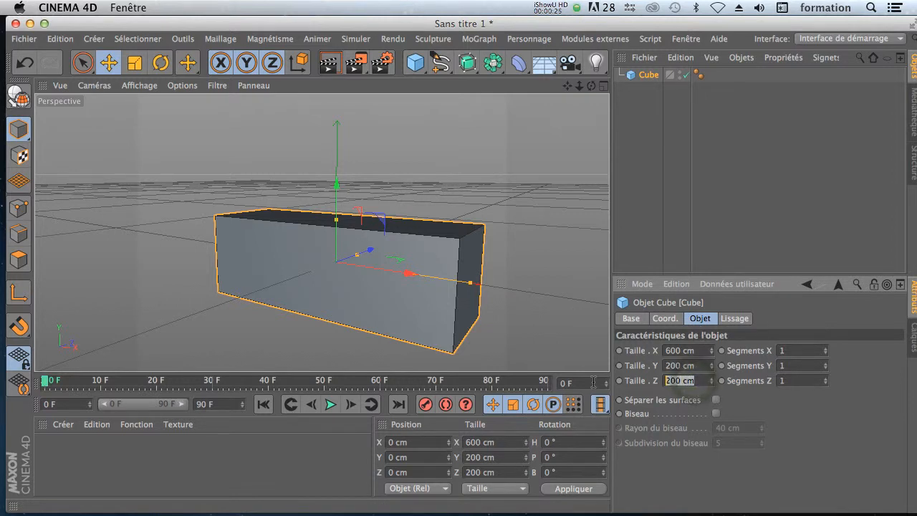
{"action": "key", "text": "Return"}
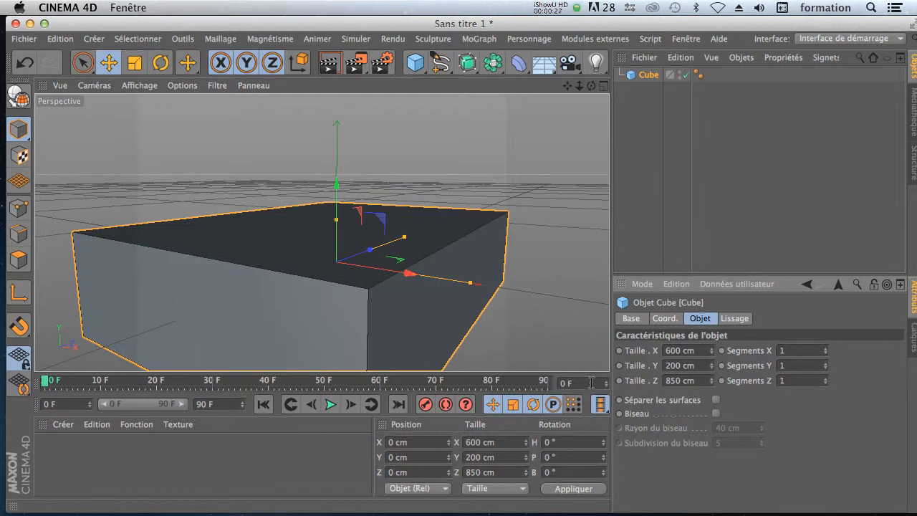
{"action": "type", "text": "50"}
{"action": "key", "text": "Return"}
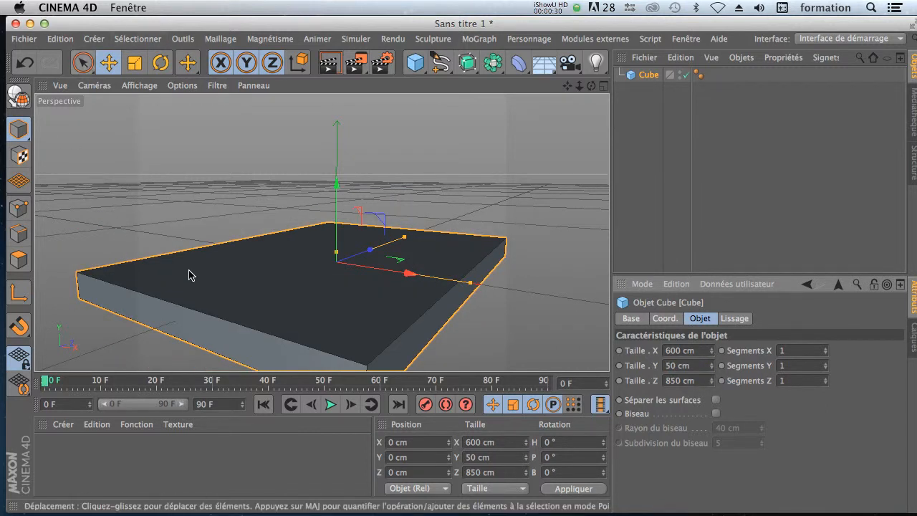
- Enable the bevel on the flat slab with a 2 cm radius and 1 subdivision
{"action": "scroll", "coordinate": [200, 308], "scroll_direction": "down", "scroll_amount": 6}
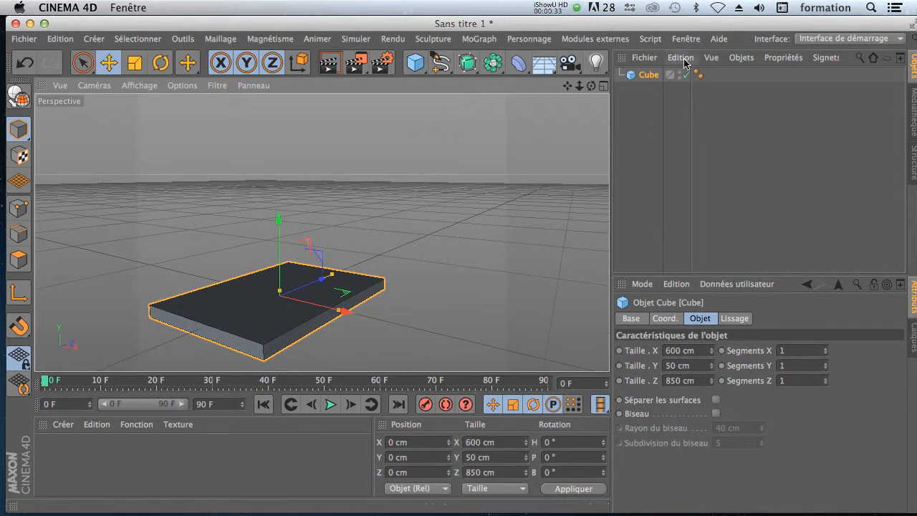
{"action": "left_click_drag", "start_coordinate": [591, 85], "coordinate": [587, 76]}
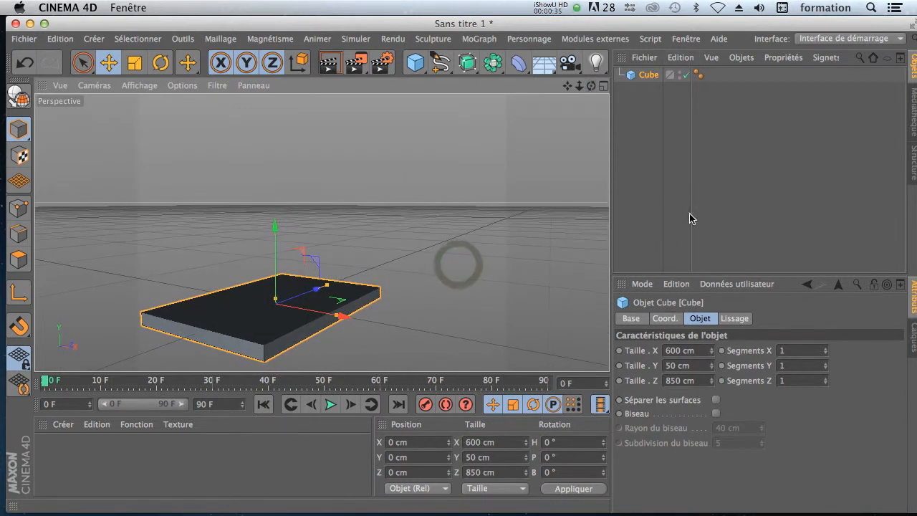
{"action": "left_click", "coordinate": [716, 414]}
{"action": "left_click", "coordinate": [746, 433]}
{"action": "type", "text": "2"}
{"action": "key", "text": "Return"}
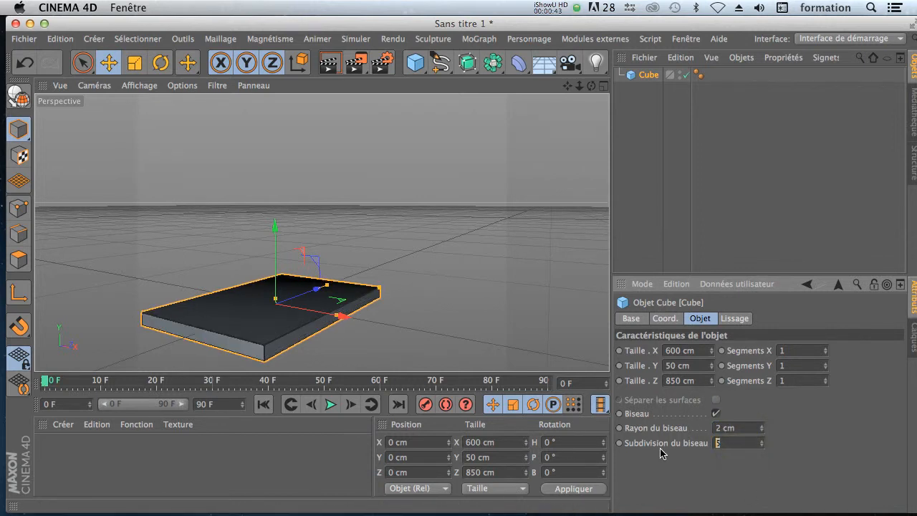
{"action": "type", "text": "1"}
{"action": "key", "text": "Return"}
- Render the bevelled slab in the perspective view to check its edges, and deselect it
{"action": "scroll", "coordinate": [187, 360], "scroll_direction": "down", "scroll_amount": 2}
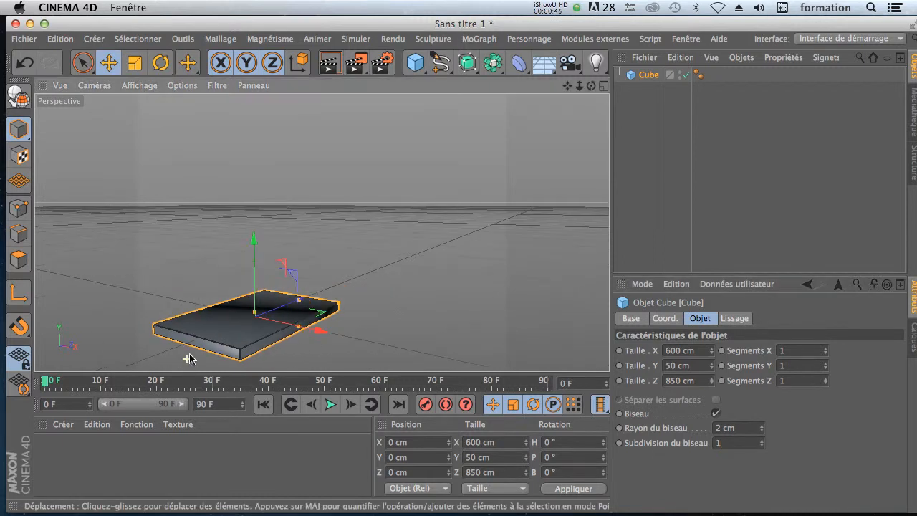
{"action": "scroll", "coordinate": [190, 362], "scroll_direction": "up", "scroll_amount": 5}
{"action": "left_click", "coordinate": [328, 63]}
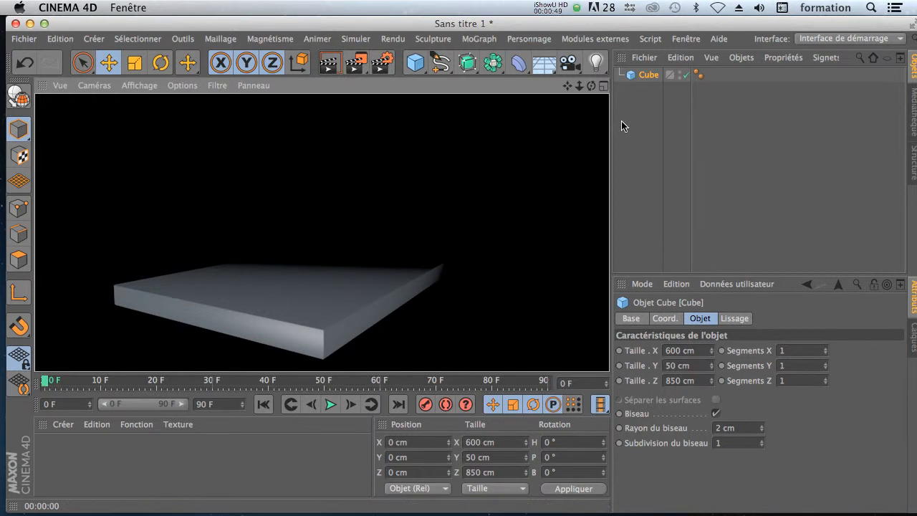
{"action": "left_click", "coordinate": [665, 123]}
{"action": "left_click", "coordinate": [644, 67]}
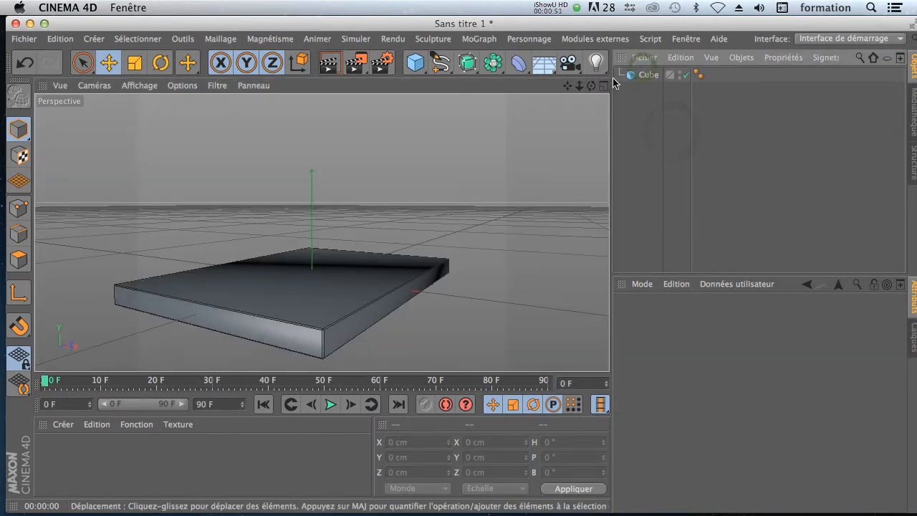
- Duplicate the slab and raise the copy vertically onto the original, to about 46.4 cm in Y
{"action": "left_click_drag", "start_coordinate": [592, 85], "coordinate": [562, 78]}
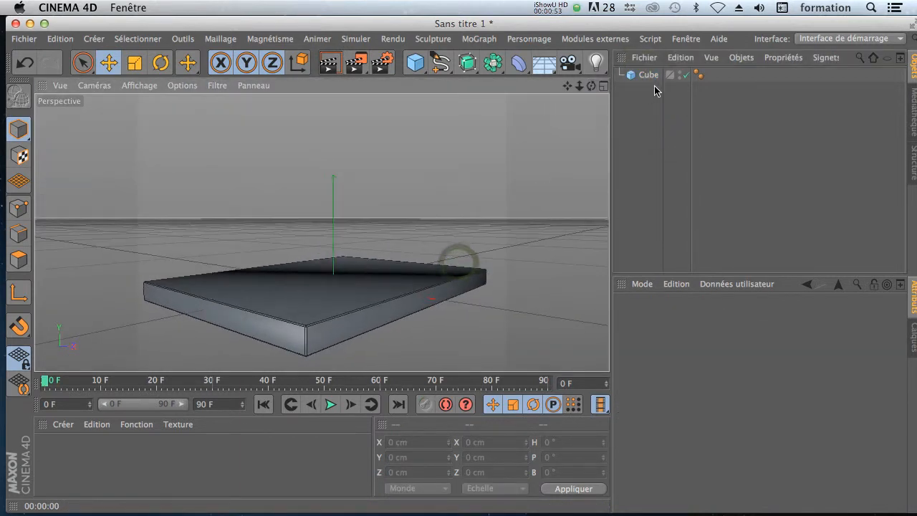
{"action": "left_click_drag", "start_coordinate": [649, 76], "coordinate": [648, 71], "text": "ctrl"}
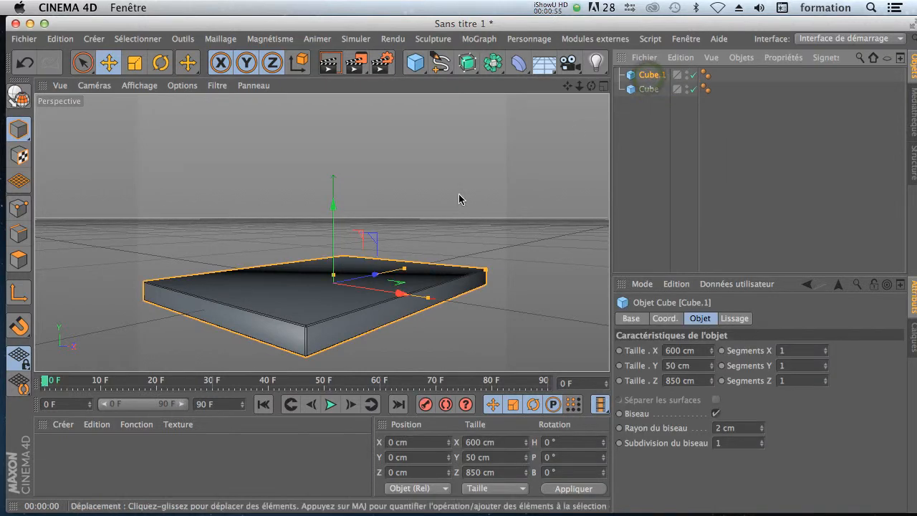
{"action": "left_click_drag", "start_coordinate": [334, 210], "coordinate": [338, 196]}
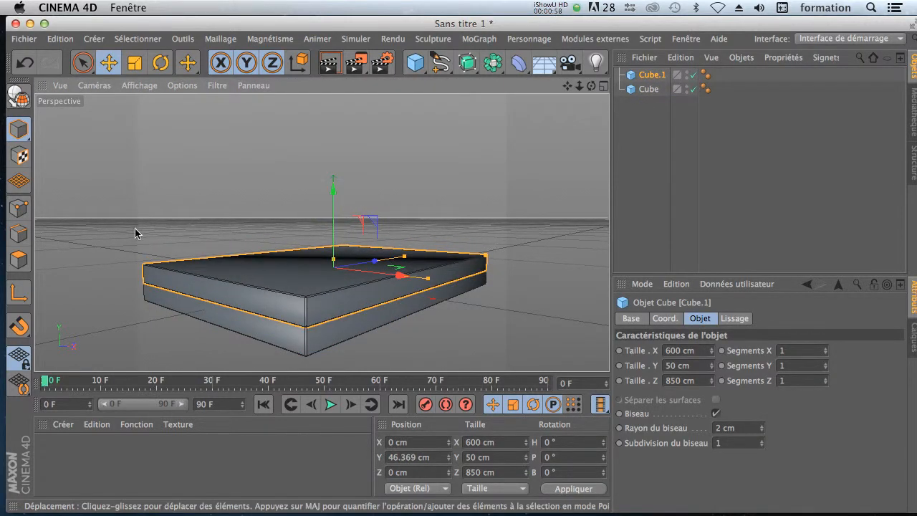
- Try to scale the upper slab freehand in the viewport and undo the scaling
{"action": "left_click", "coordinate": [134, 62]}
{"action": "left_click_drag", "start_coordinate": [504, 341], "coordinate": [366, 311]}
{"action": "key", "text": "ctrl+z"}
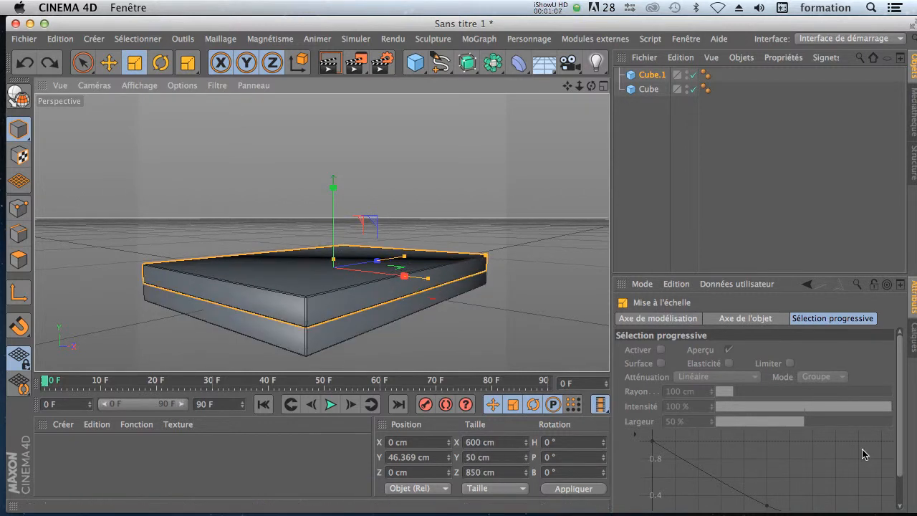
- Set the upper slab's X size to 550 cm
{"action": "left_click", "coordinate": [652, 75]}
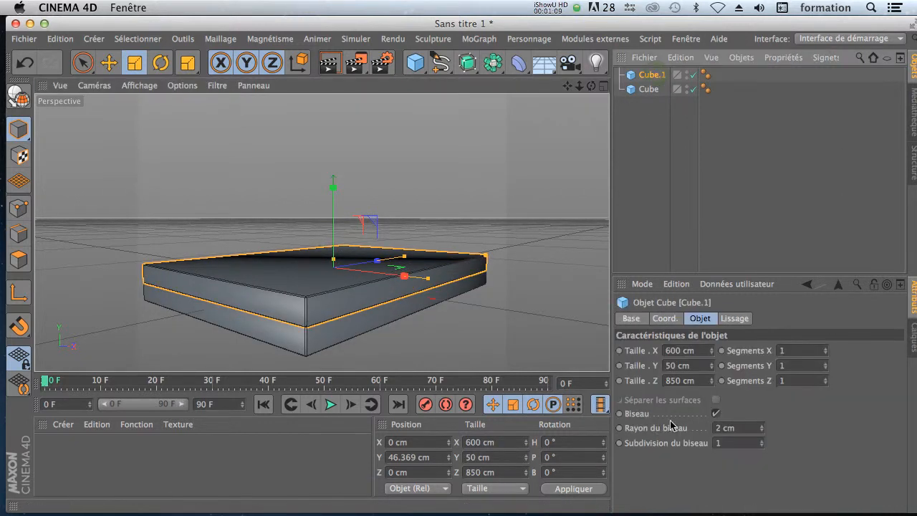
{"action": "left_click", "coordinate": [698, 350]}
{"action": "left_click_drag", "start_coordinate": [702, 350], "coordinate": [585, 372]}
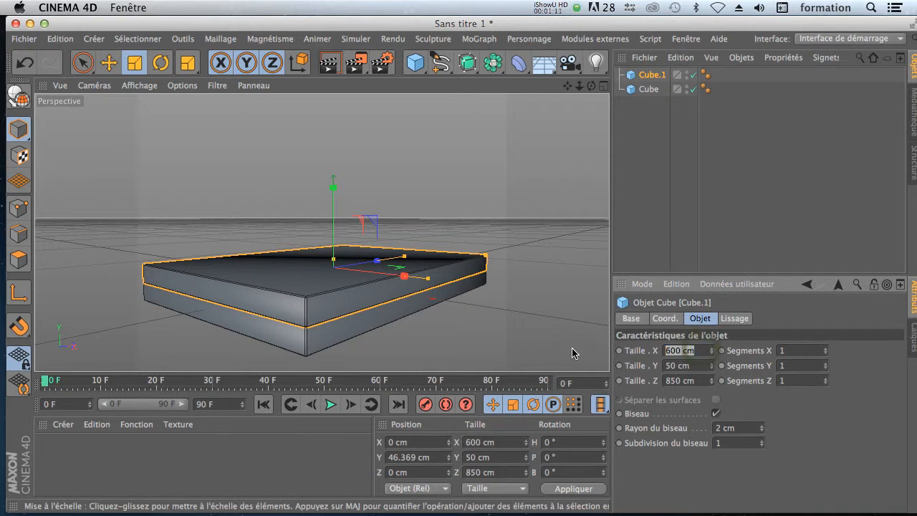
{"action": "type", "text": "550"}
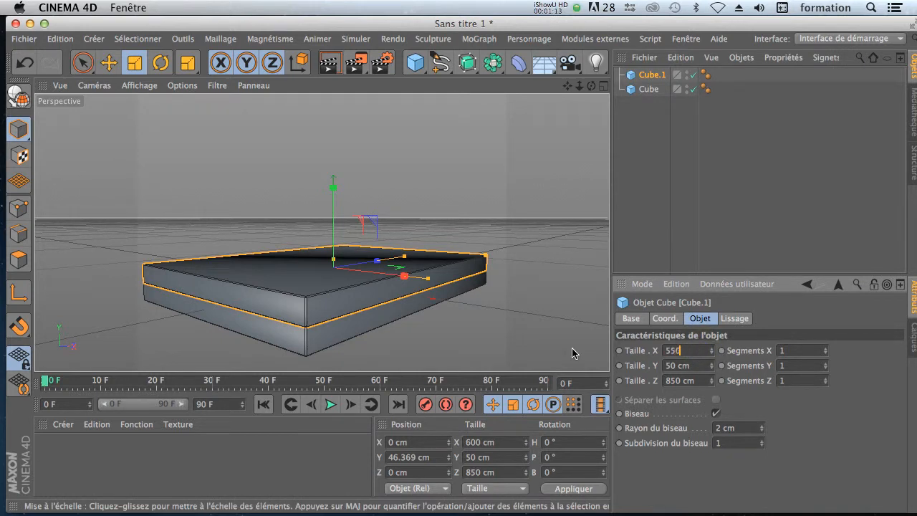
{"action": "key", "text": "Return"}
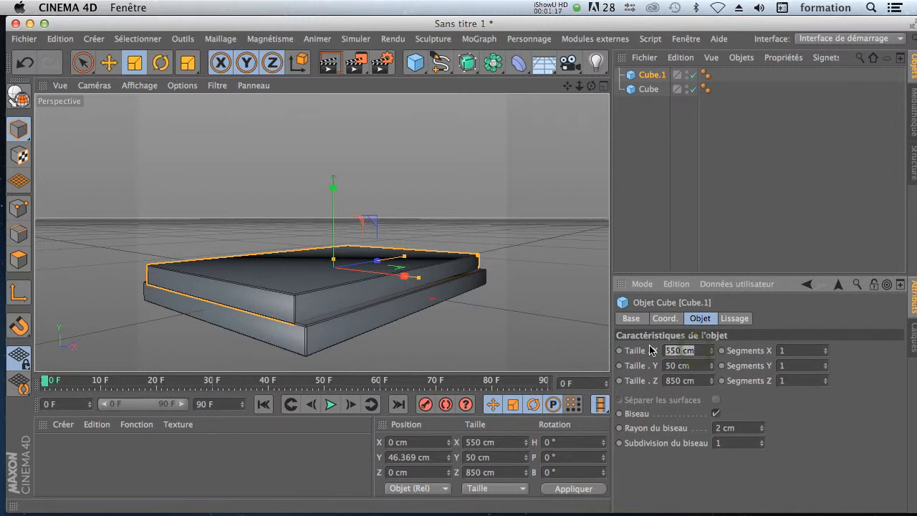
- Set the upper slab's size to 500 cm in X and 700 cm in Z
{"action": "type", "text": "500"}
{"action": "key", "text": "Return"}
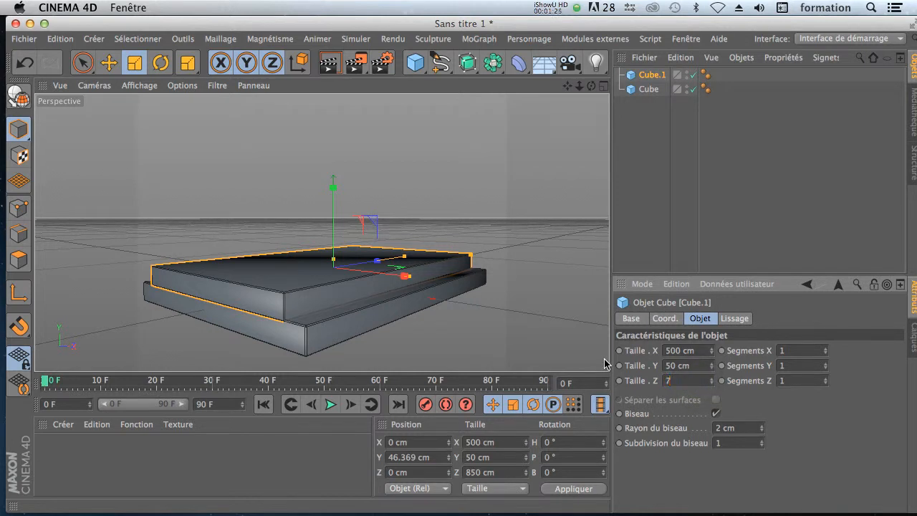
{"action": "type", "text": "700"}
{"action": "key", "text": "Return"}
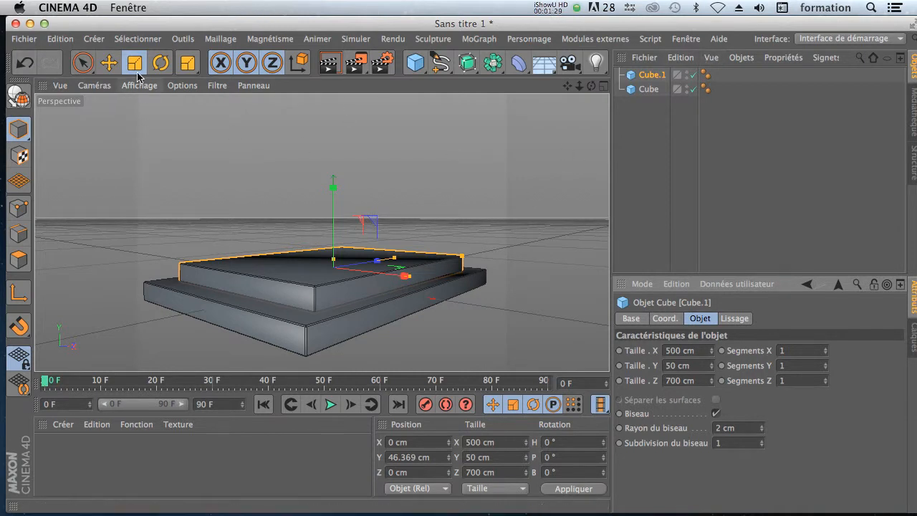
- Duplicate the upper slab and raise the copy as a third tier, to about 96.8 cm in Y
{"action": "left_click_drag", "start_coordinate": [643, 77], "coordinate": [643, 71], "text": "ctrl"}
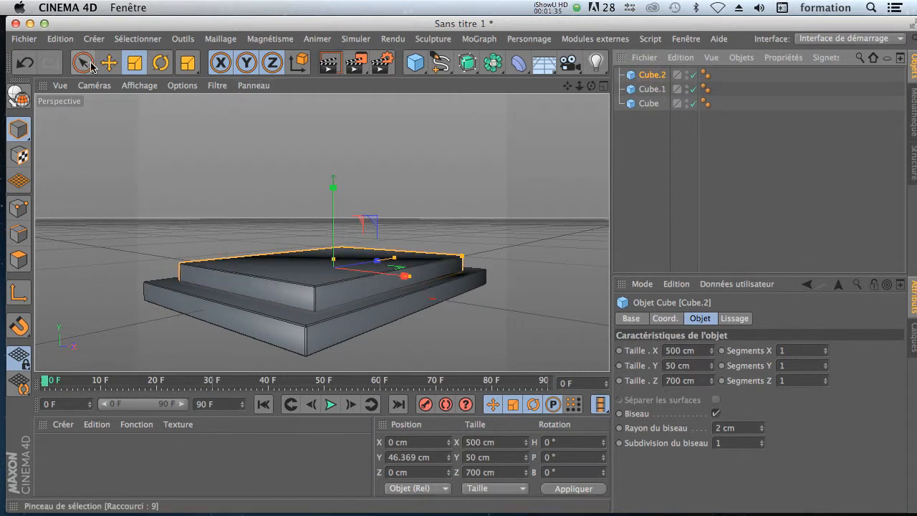
{"action": "left_click", "coordinate": [115, 68]}
{"action": "left_click_drag", "start_coordinate": [332, 189], "coordinate": [341, 167]}
- Set the third slab's size to 450 cm in X and 600 cm in Z
{"action": "left_click", "coordinate": [652, 75]}
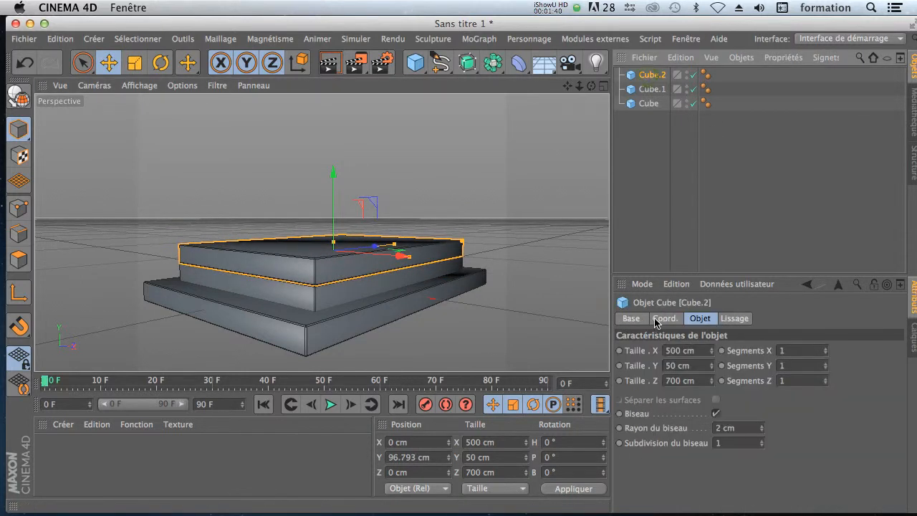
{"action": "left_click", "coordinate": [705, 350]}
{"action": "left_click_drag", "start_coordinate": [705, 348], "coordinate": [618, 314]}
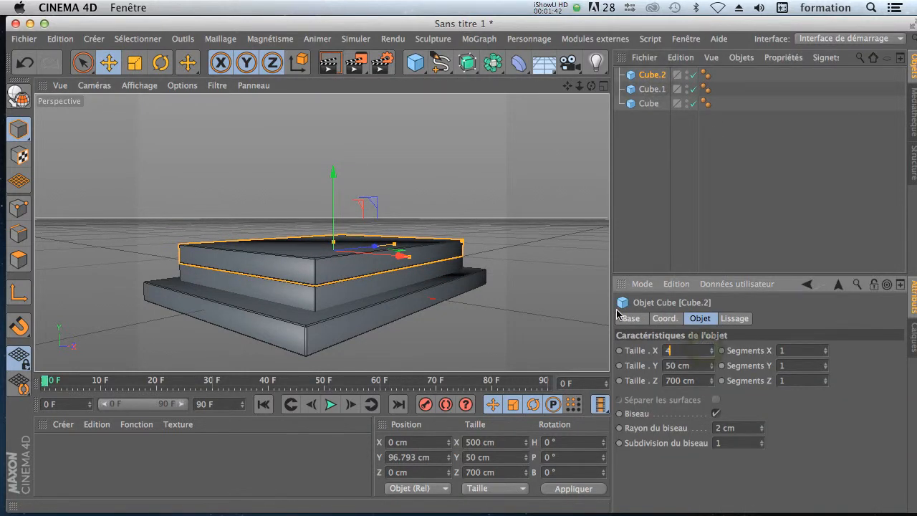
{"action": "type", "text": "450"}
{"action": "key", "text": "Return"}
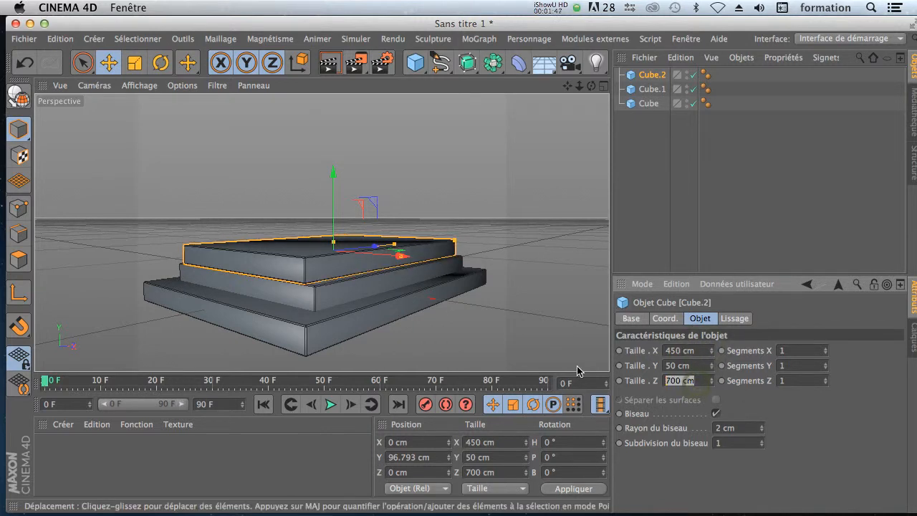
{"action": "type", "text": "600"}
{"action": "key", "text": "Return"}
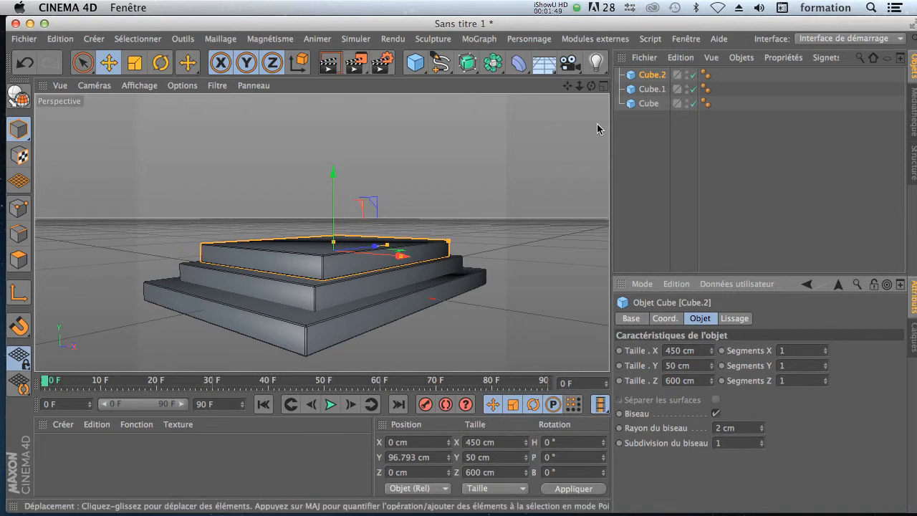
- Examine how the three slabs are stacked in an enlarged front view, and return to the perspective view
{"action": "left_click_drag", "start_coordinate": [592, 87], "coordinate": [601, 114]}
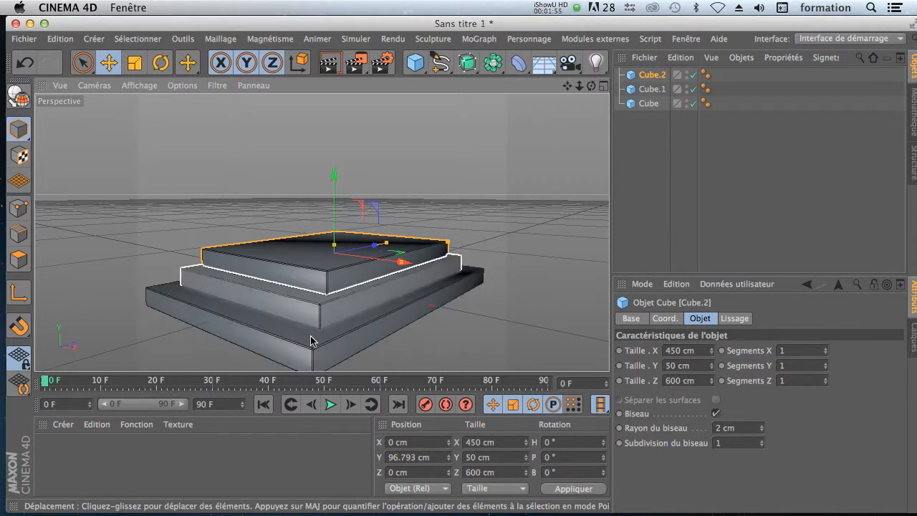
{"action": "left_click", "coordinate": [604, 86]}
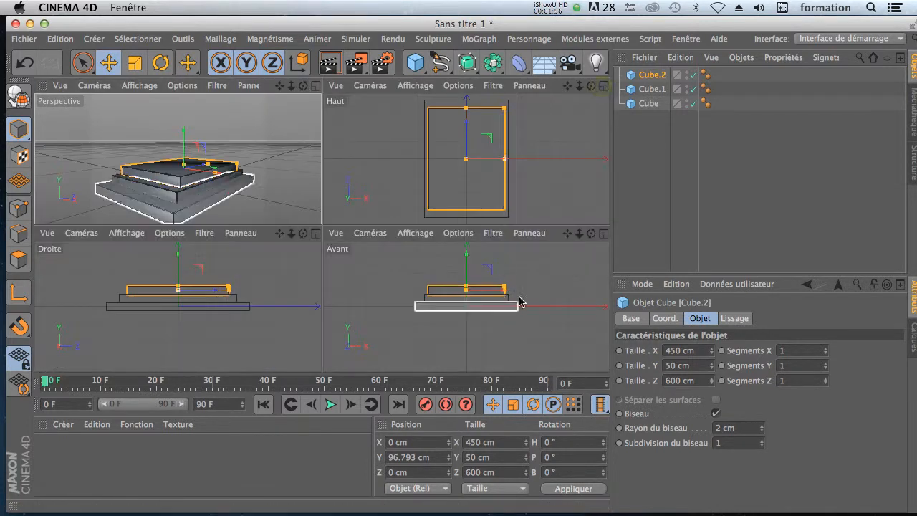
{"action": "left_click", "coordinate": [604, 233]}
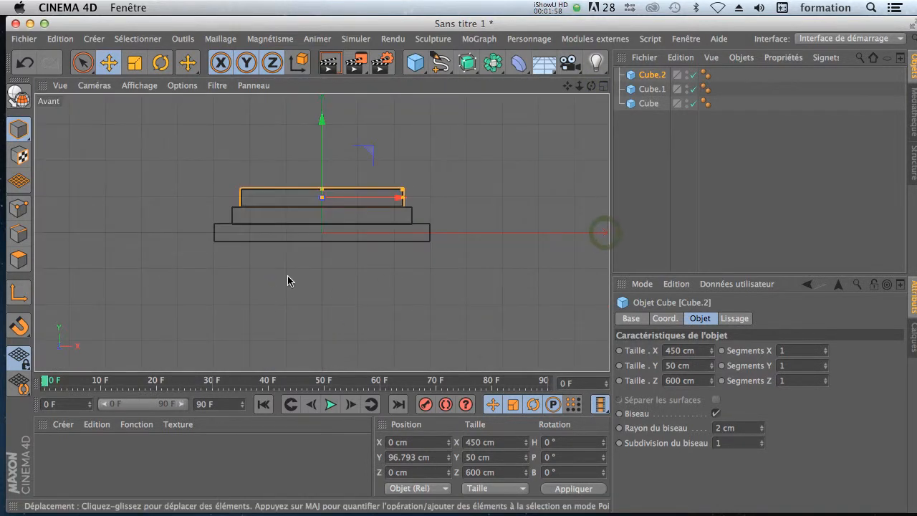
{"action": "left_click", "coordinate": [272, 285]}
{"action": "scroll", "coordinate": [211, 208], "scroll_direction": "up", "scroll_amount": 6}
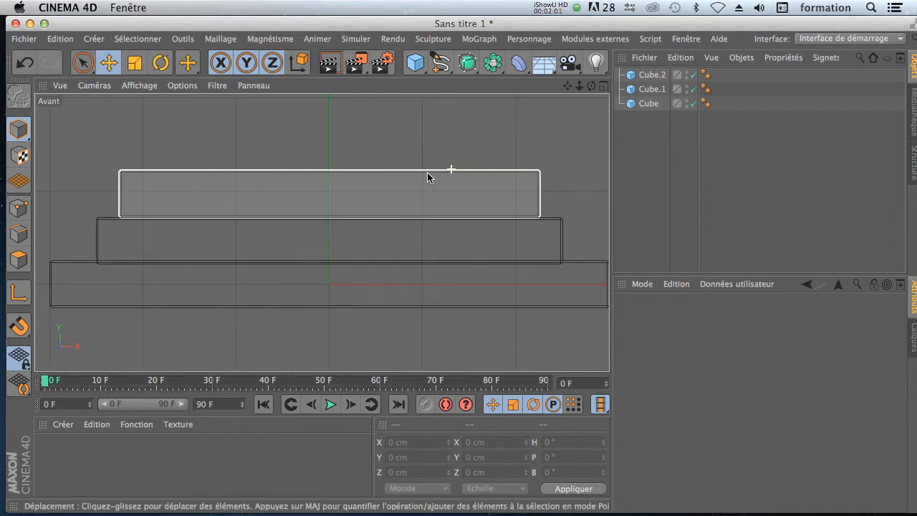
{"action": "scroll", "coordinate": [427, 177], "scroll_direction": "up", "scroll_amount": 1}
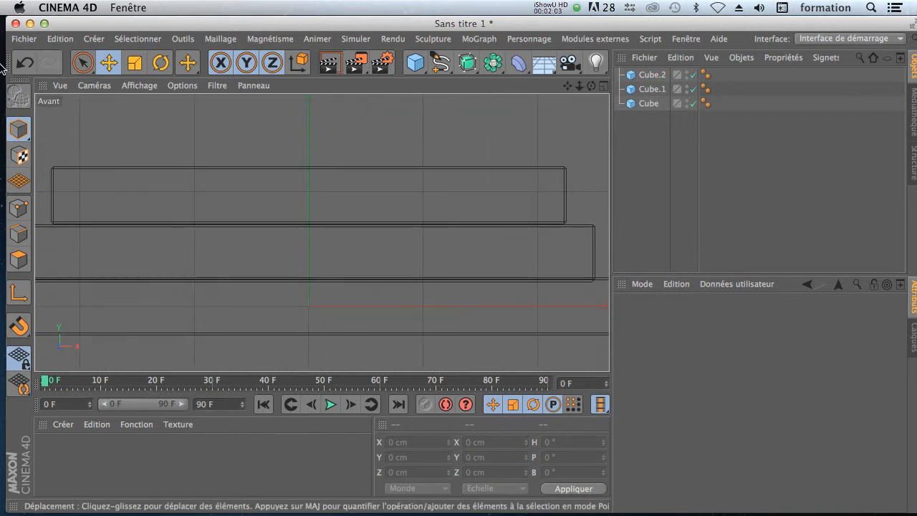
{"action": "left_click", "coordinate": [603, 86]}
{"action": "left_click", "coordinate": [316, 86]}
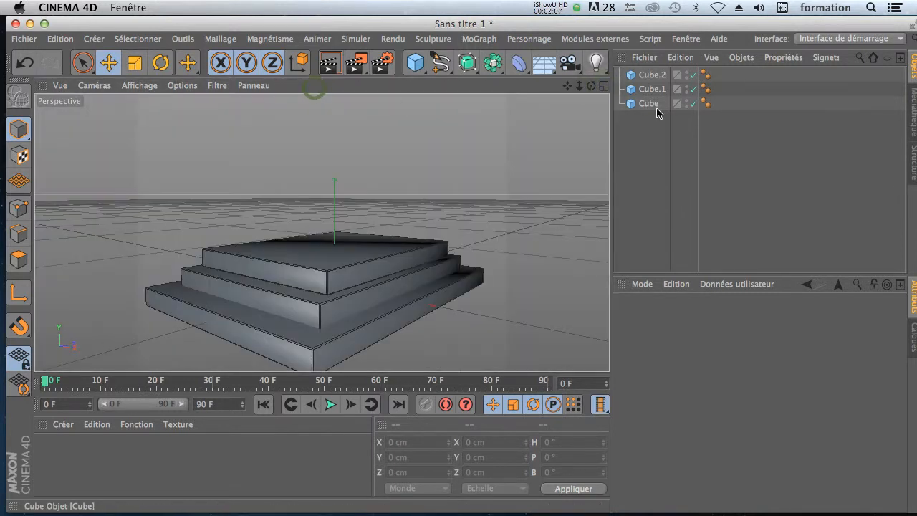
- Select all three slabs and group them into one object
{"action": "mouse_move", "coordinate": [579, 87]}
{"action": "left_mouse_down"}
{"action": "mouse_move", "coordinate": [530, 86]}
{"action": "mouse_move", "coordinate": [571, 87]}
{"action": "left_mouse_up"}
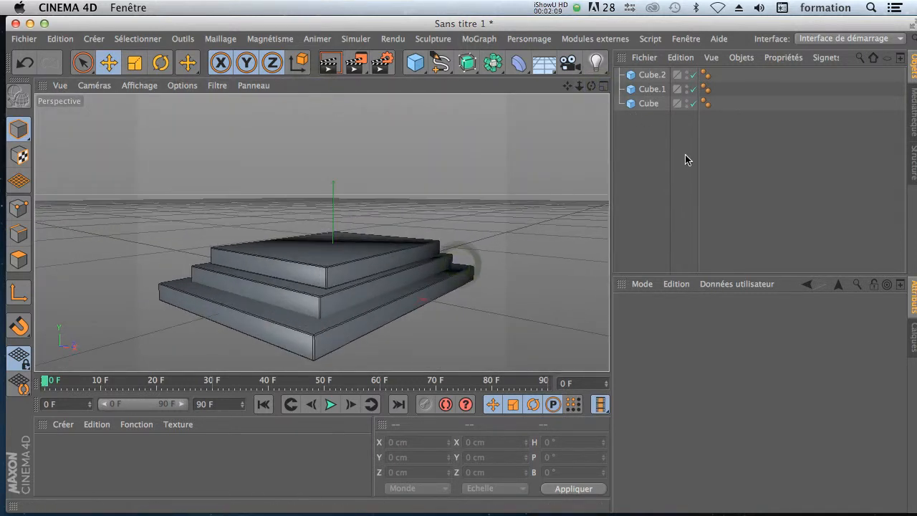
{"action": "left_click_drag", "start_coordinate": [762, 147], "coordinate": [622, 69]}
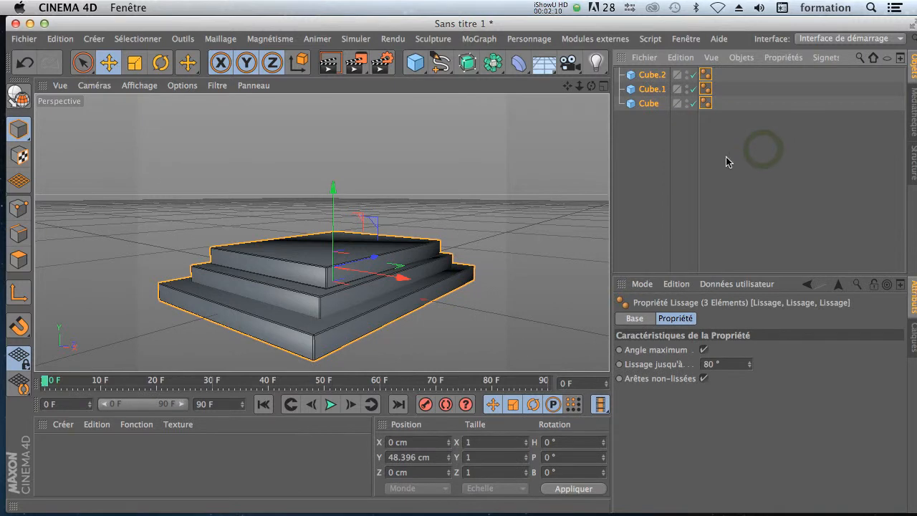
{"action": "right_click", "coordinate": [661, 75]}
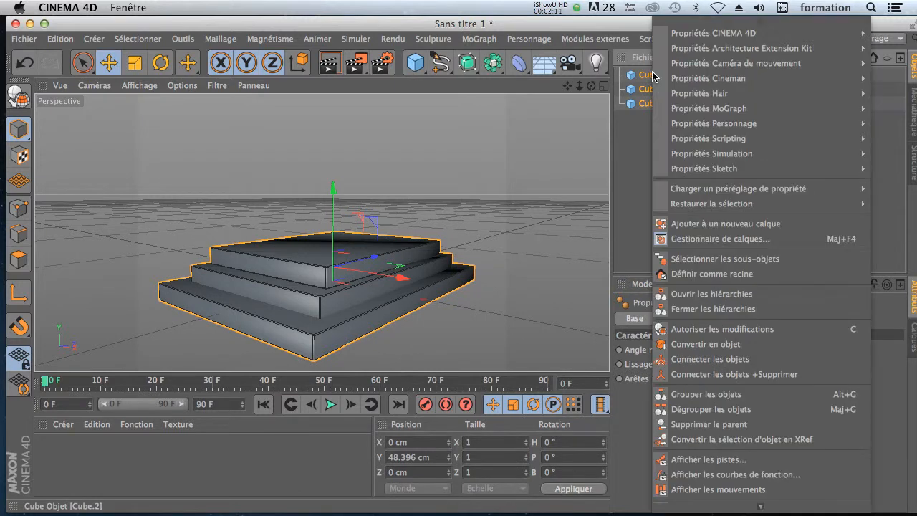
{"action": "left_click", "coordinate": [705, 395]}
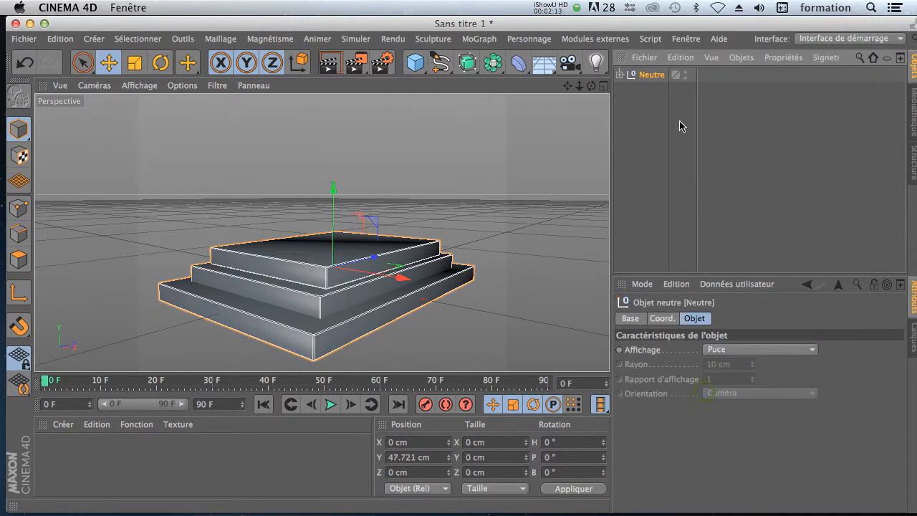
- Rename the group of three slabs to "socle"
{"action": "double_click", "coordinate": [647, 75]}
{"action": "type", "text": "socle"}
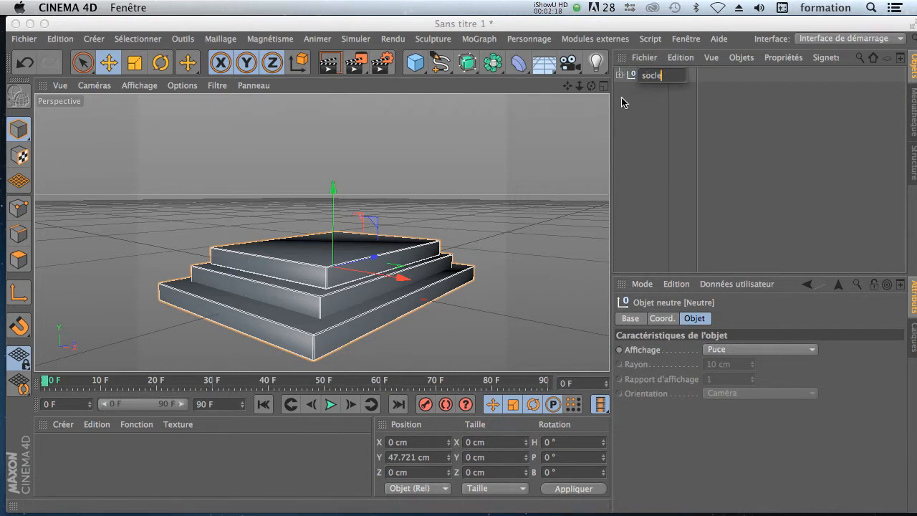
{"action": "left_click", "coordinate": [622, 103]}
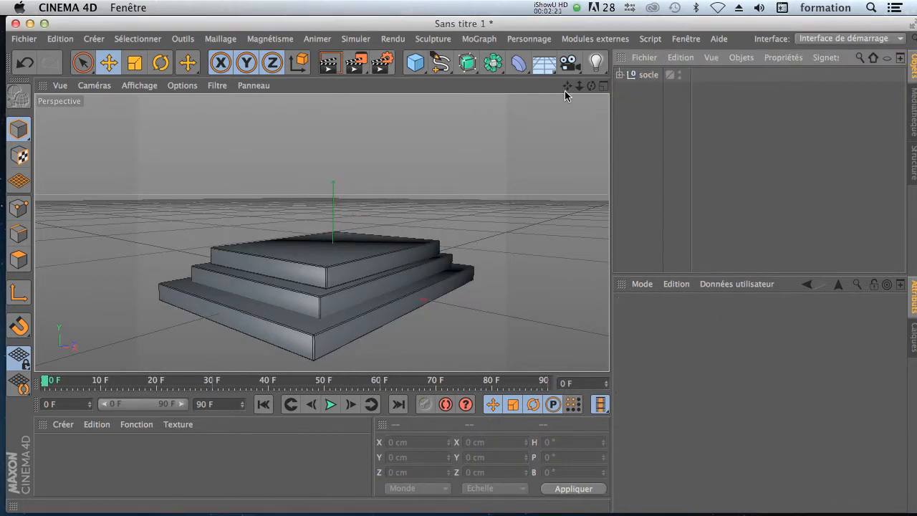
- Hide the socle group in the viewport
{"action": "left_click_drag", "start_coordinate": [570, 88], "coordinate": [458, 261]}
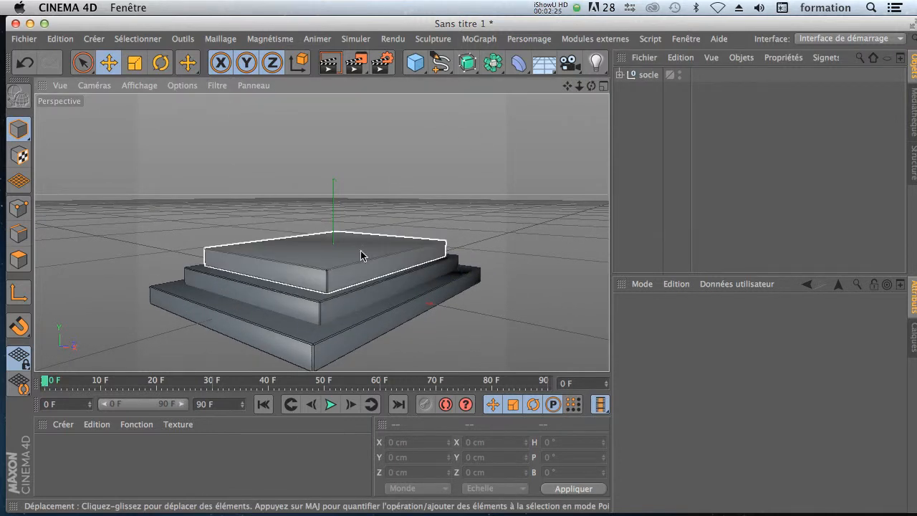
{"action": "left_click", "coordinate": [417, 63]}
{"action": "left_click", "coordinate": [658, 113]}
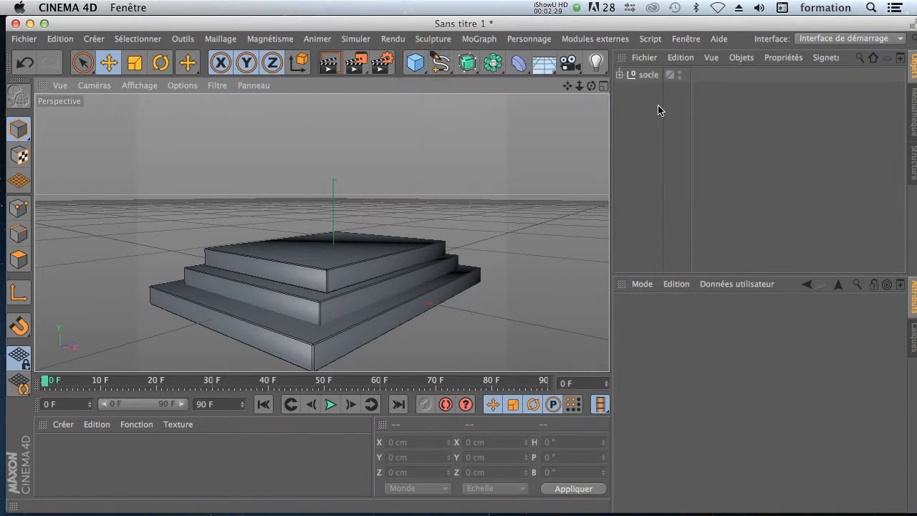
{"action": "left_click", "coordinate": [651, 76]}
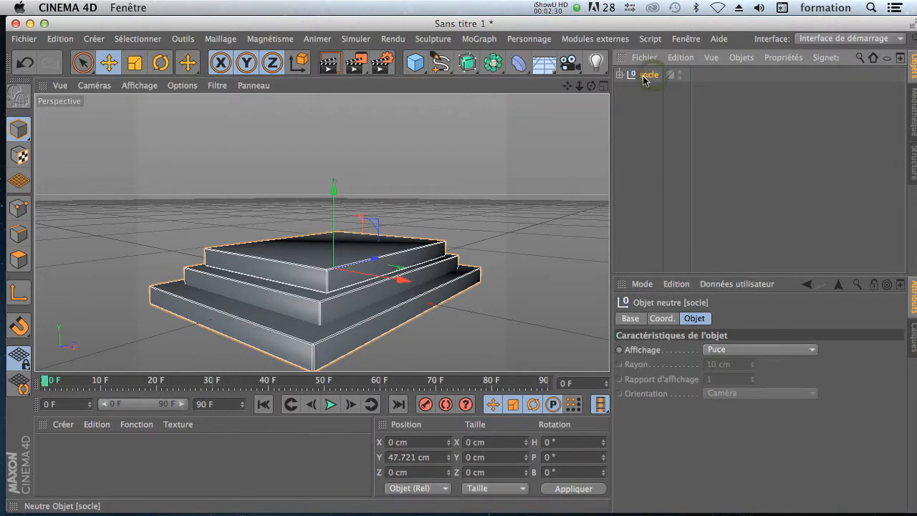
{"action": "left_click", "coordinate": [679, 74]}
{"action": "left_click", "coordinate": [680, 74]}
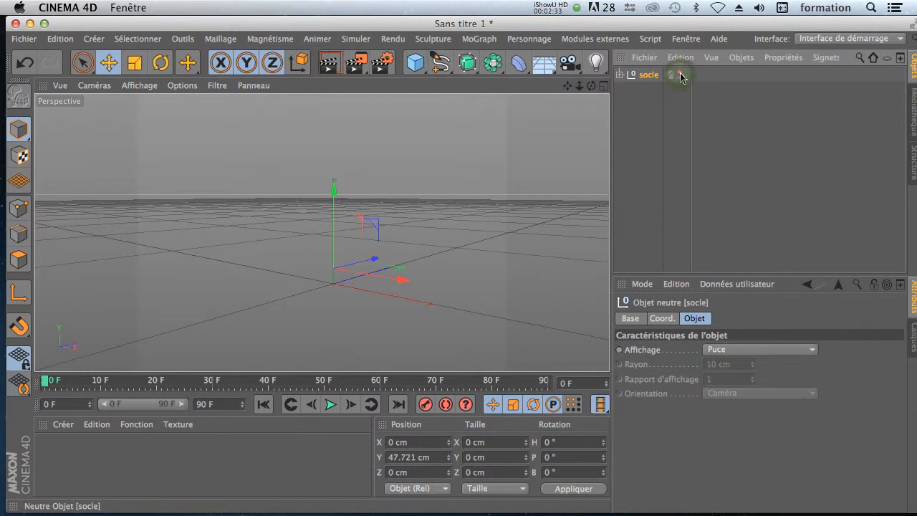
{"action": "left_click", "coordinate": [680, 74]}
{"action": "left_click", "coordinate": [680, 75]}
{"action": "left_click", "coordinate": [680, 75]}
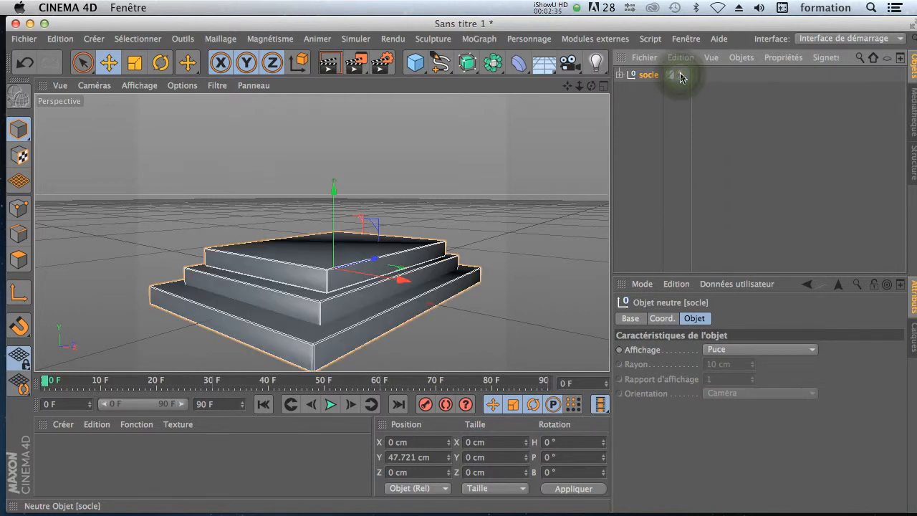
{"action": "left_click", "coordinate": [680, 75]}
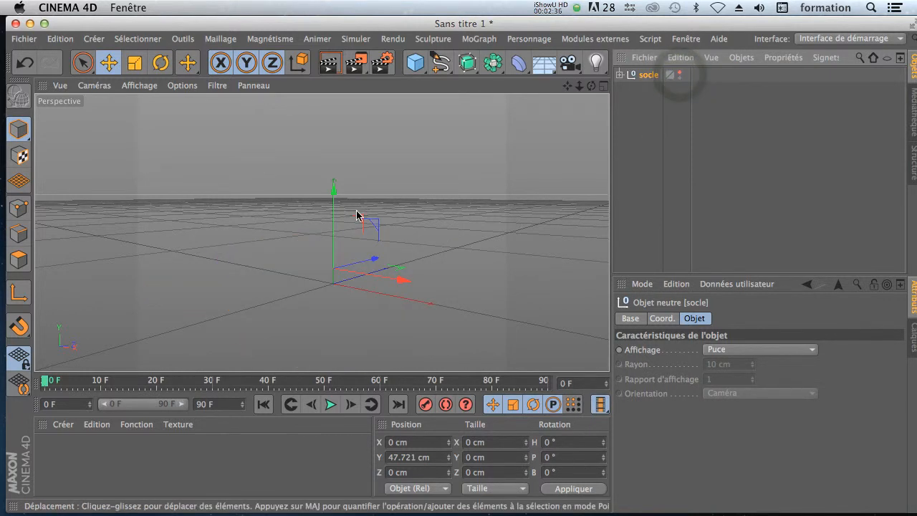
- Add a Cylinder primitive at the scene origin
{"action": "left_click", "coordinate": [415, 63]}
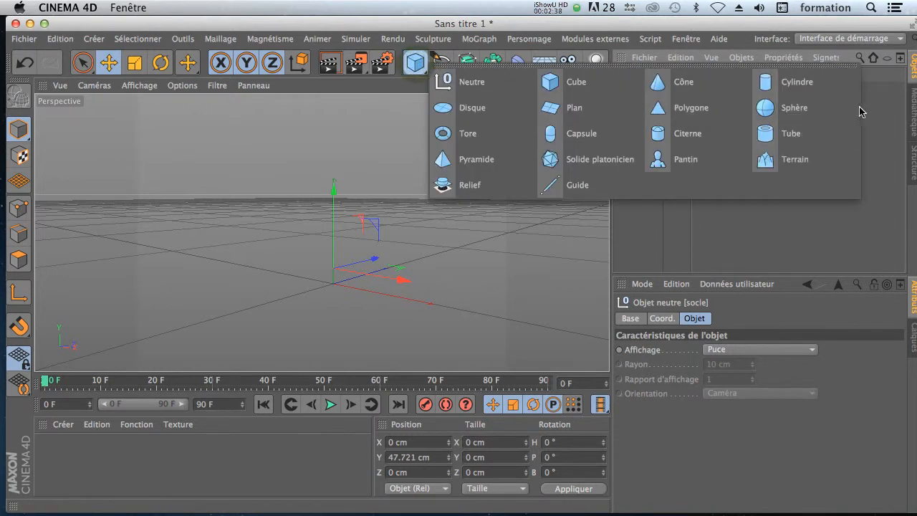
{"action": "left_click", "coordinate": [797, 82]}
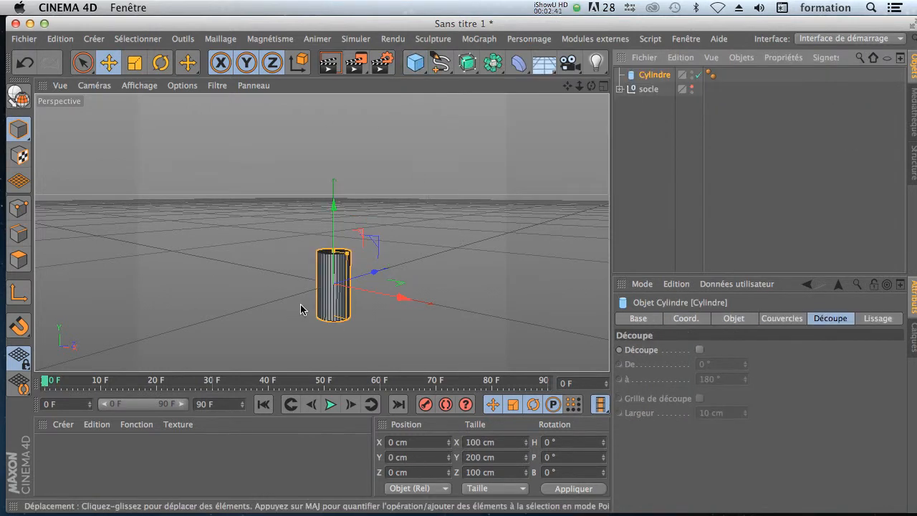
{"action": "scroll", "coordinate": [308, 307], "scroll_direction": "up", "scroll_amount": 5}
{"action": "scroll", "coordinate": [311, 306], "scroll_direction": "down", "scroll_amount": 4}
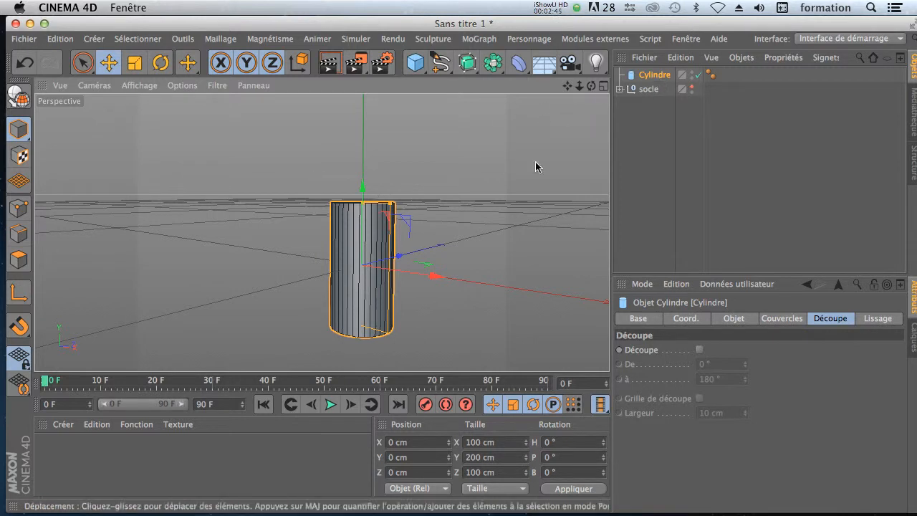
- Set the cylinder's radius to 15 cm and its height to 150 cm
{"action": "left_click", "coordinate": [732, 319]}
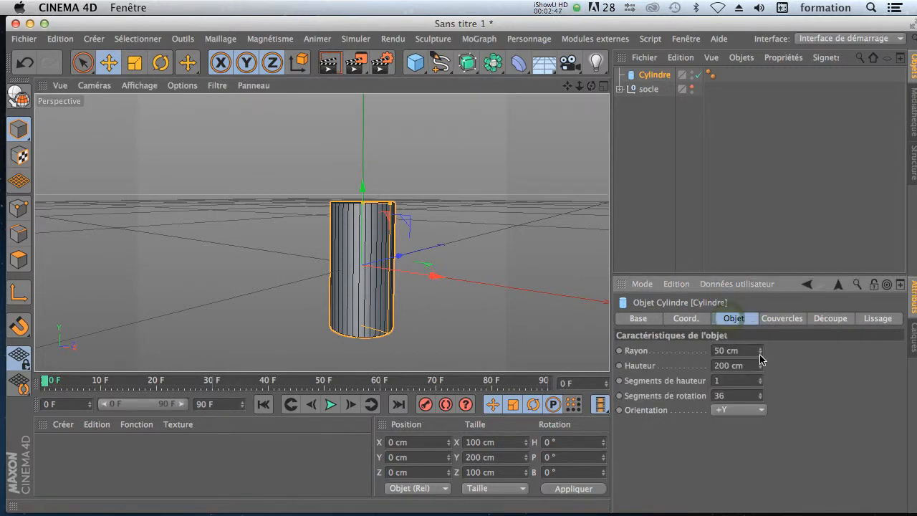
{"action": "left_click_drag", "start_coordinate": [760, 351], "coordinate": [761, 372]}
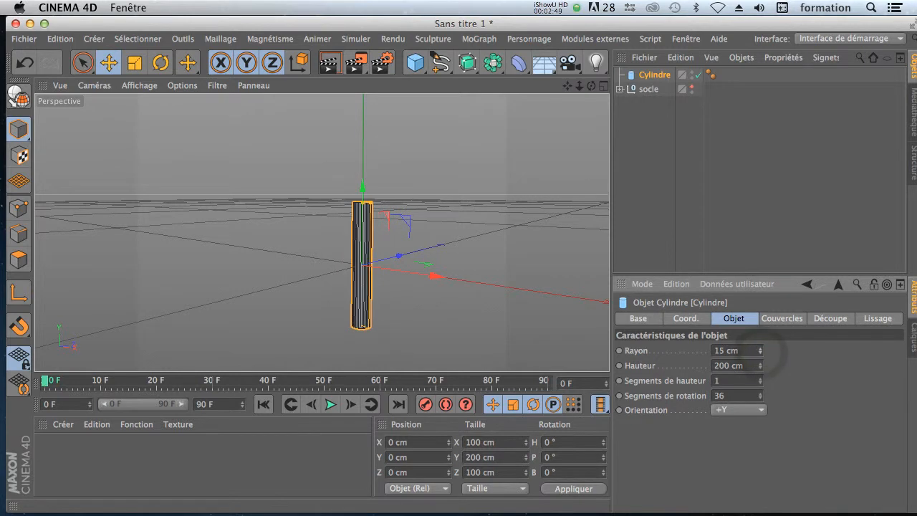
{"action": "left_click_drag", "start_coordinate": [750, 366], "coordinate": [686, 368]}
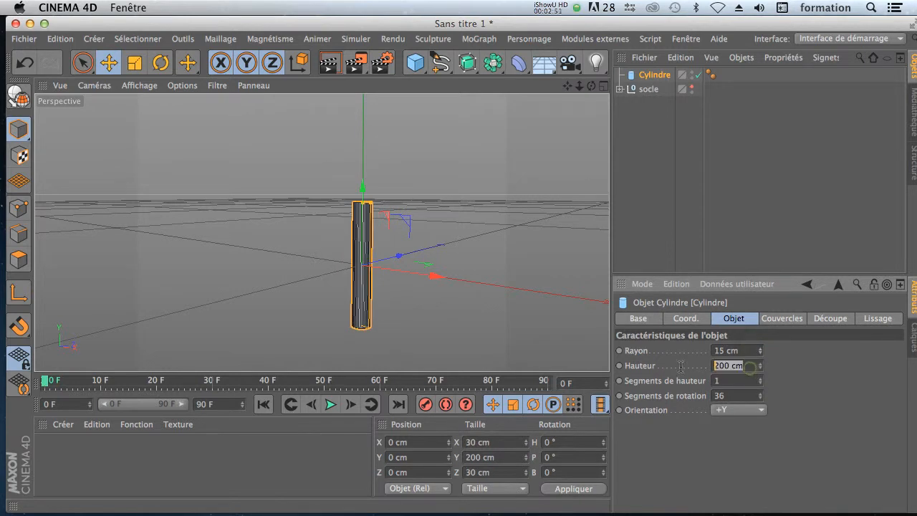
{"action": "type", "text": "1"}
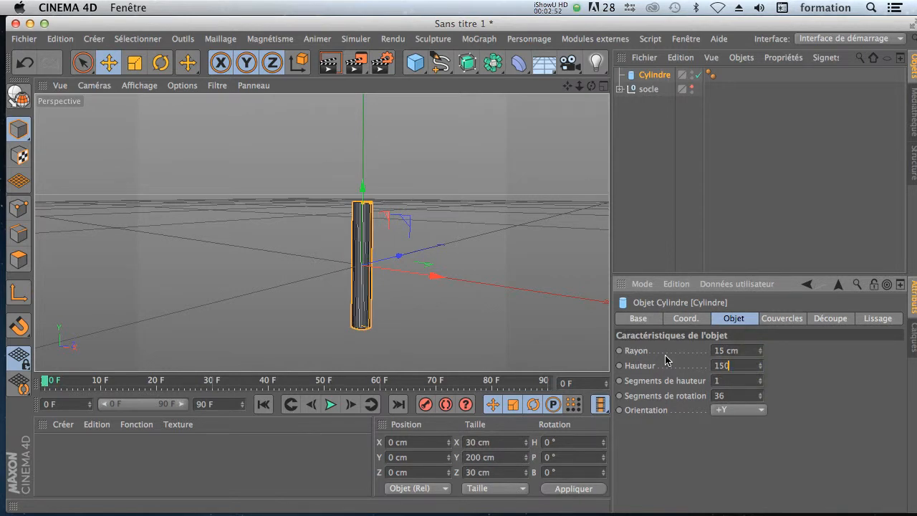
{"action": "type", "text": "50"}
{"action": "key", "text": "Return"}
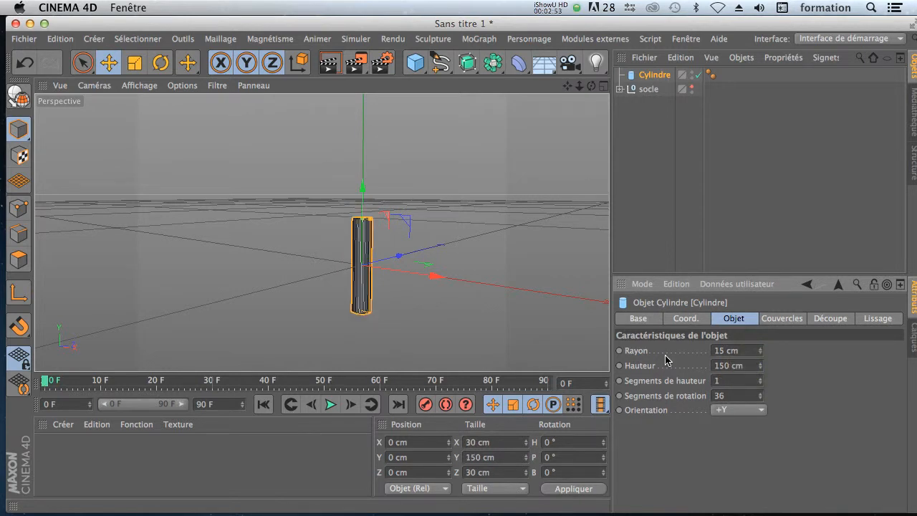
- Add a Tube primitive around the cylinder at the origin
{"action": "left_click", "coordinate": [647, 217]}
{"action": "scroll", "coordinate": [329, 271], "scroll_direction": "up", "scroll_amount": 3}
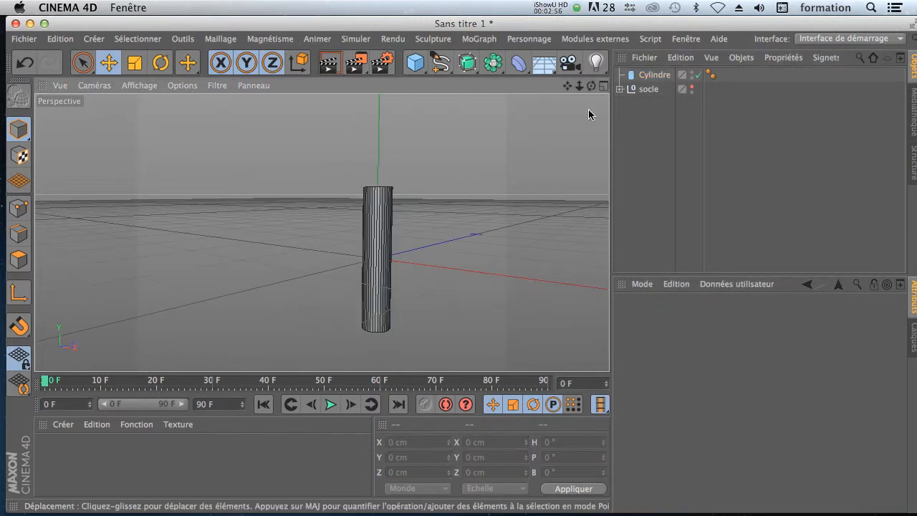
{"action": "left_click_drag", "start_coordinate": [568, 86], "coordinate": [545, 70]}
{"action": "left_click_drag", "start_coordinate": [417, 63], "coordinate": [777, 134]}
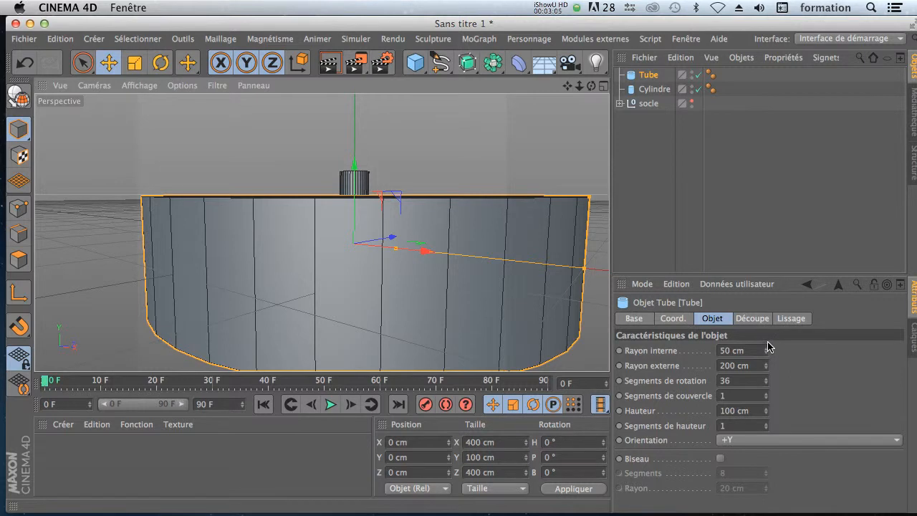
- Try shrinking the tube to an outer radius of 9 cm and inner radius of 0 cm, comparing it with the cylinder in the top view
{"action": "left_click_drag", "start_coordinate": [765, 369], "coordinate": [727, 371]}
{"action": "left_click", "coordinate": [604, 85]}
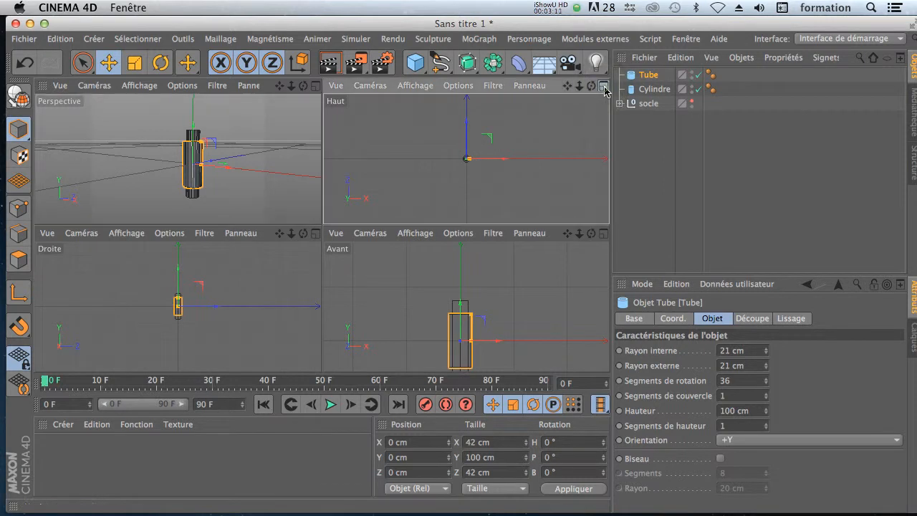
{"action": "left_click", "coordinate": [604, 85]}
{"action": "scroll", "coordinate": [322, 266], "scroll_direction": "down", "scroll_amount": 2}
{"action": "scroll", "coordinate": [321, 266], "scroll_direction": "up", "scroll_amount": 6}
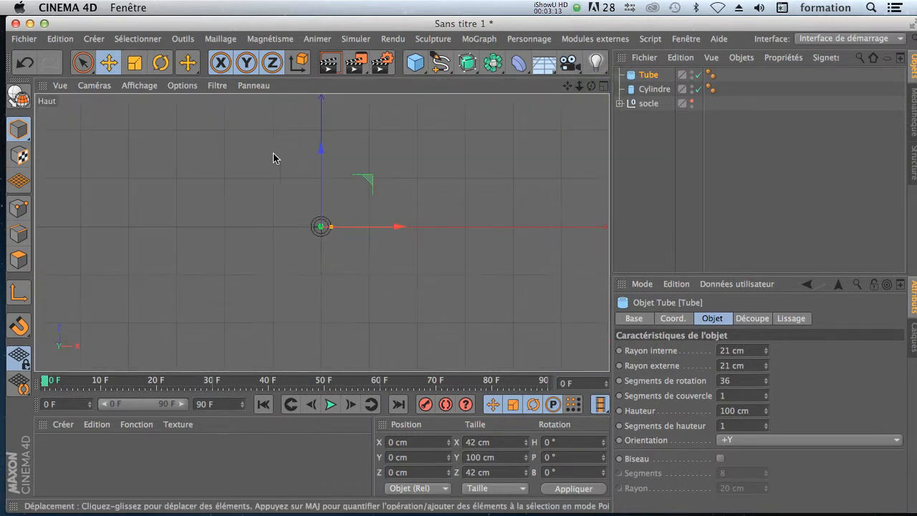
{"action": "scroll", "coordinate": [303, 342], "scroll_direction": "up", "scroll_amount": 6}
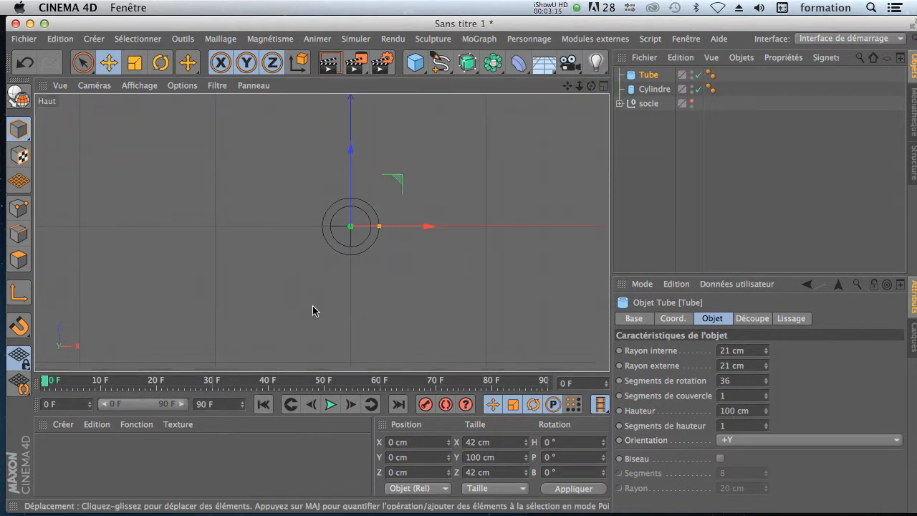
{"action": "mouse_move", "coordinate": [766, 369]}
{"action": "left_mouse_down"}
{"action": "mouse_move", "coordinate": [777, 362]}
{"action": "mouse_move", "coordinate": [766, 360]}
{"action": "left_mouse_up"}
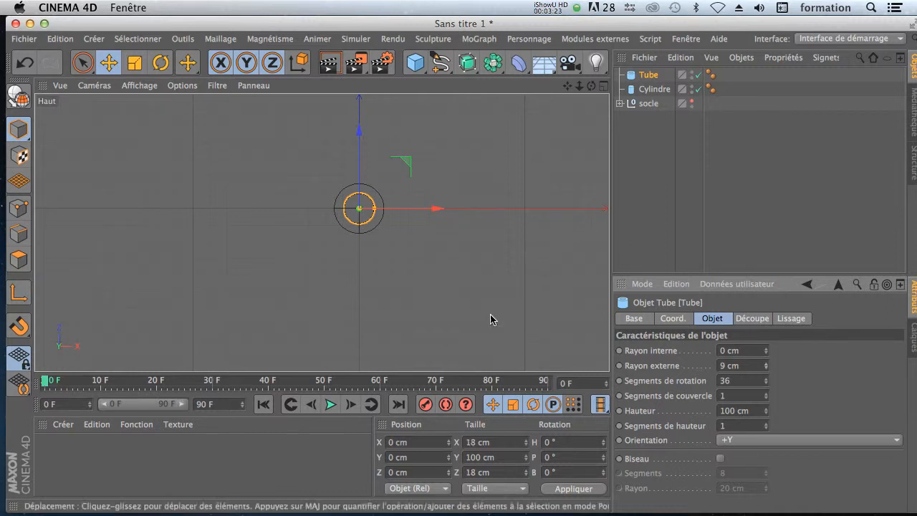
{"action": "left_click", "coordinate": [603, 86]}
{"action": "left_click", "coordinate": [315, 87]}
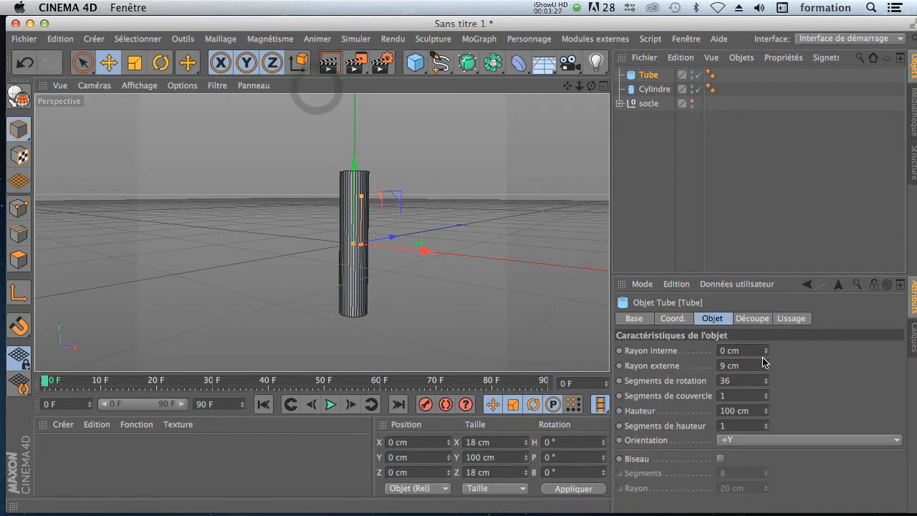
- Set the tube's inner radius to 9 cm, outer radius to 20 cm and height to 13 cm
{"action": "left_click_drag", "start_coordinate": [766, 351], "coordinate": [766, 350]}
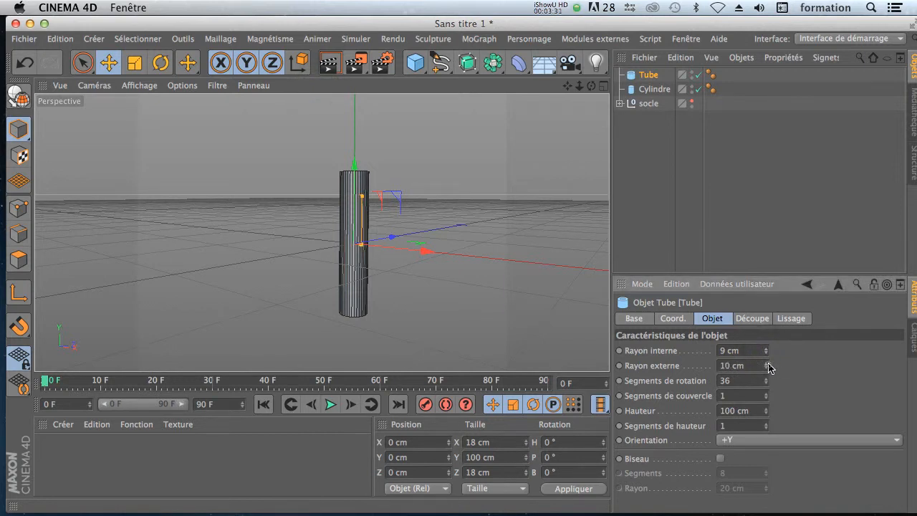
{"action": "left_click_drag", "start_coordinate": [768, 366], "coordinate": [770, 366]}
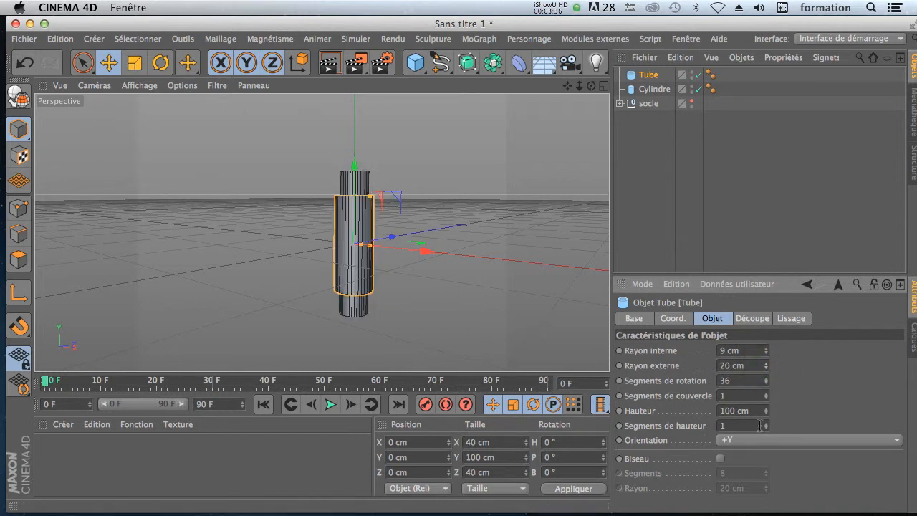
{"action": "left_click_drag", "start_coordinate": [766, 414], "coordinate": [766, 444]}
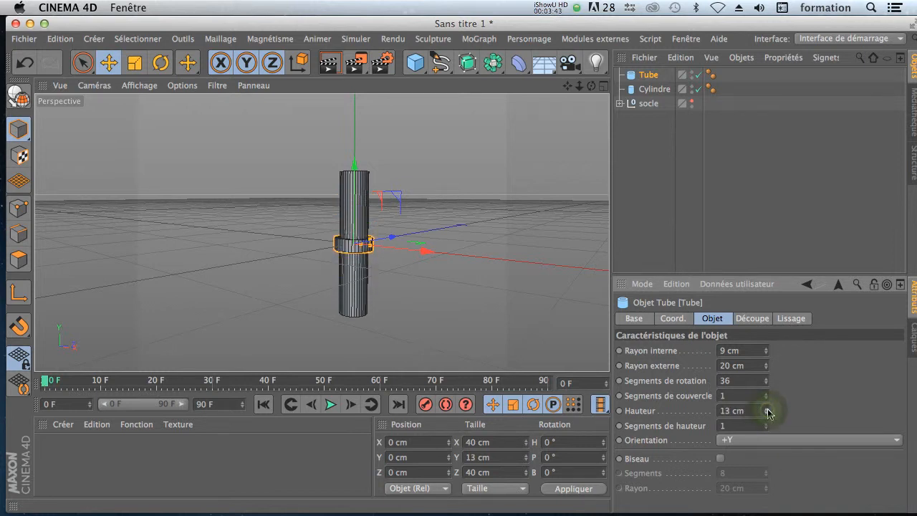
- In the front view, raise the cylinder until its base sits at ground level, and raise the tube to about 6.9 cm in Y
{"action": "left_click", "coordinate": [603, 86]}
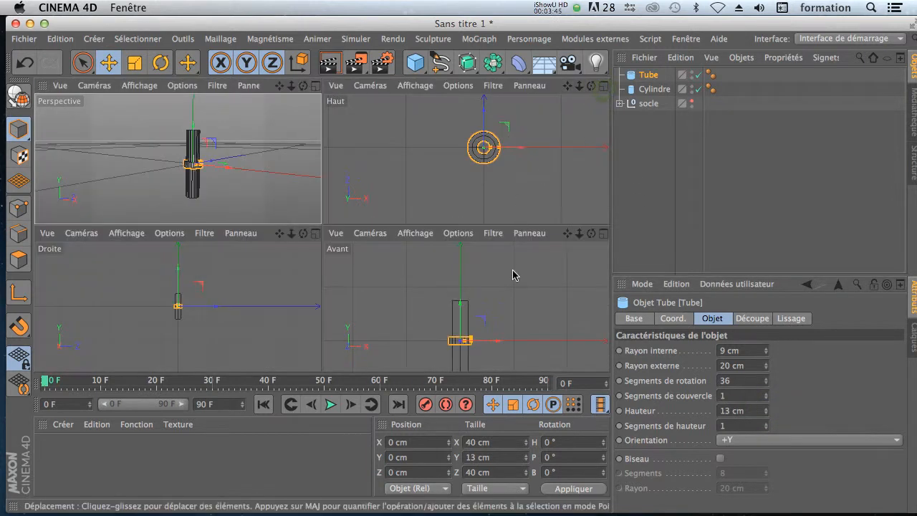
{"action": "left_click", "coordinate": [603, 234]}
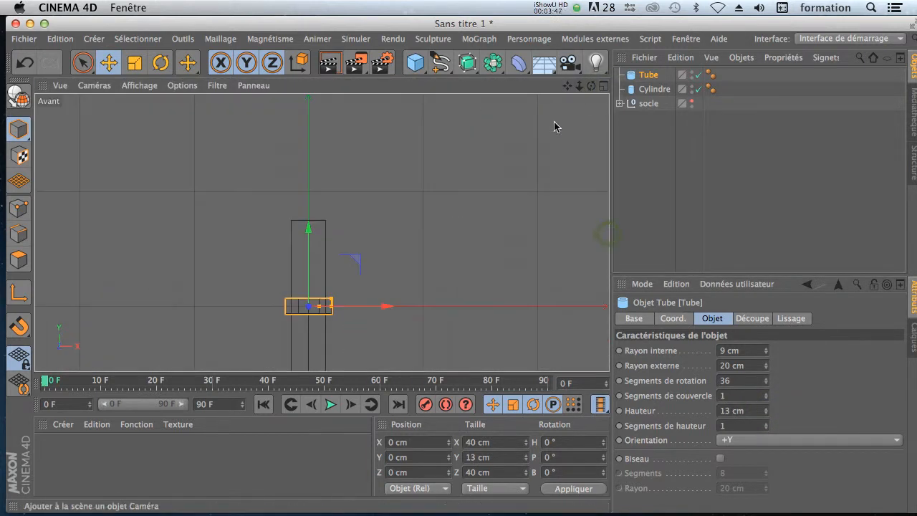
{"action": "middle_click_drag", "start_coordinate": [458, 265], "coordinate": [472, 257], "text": "alt"}
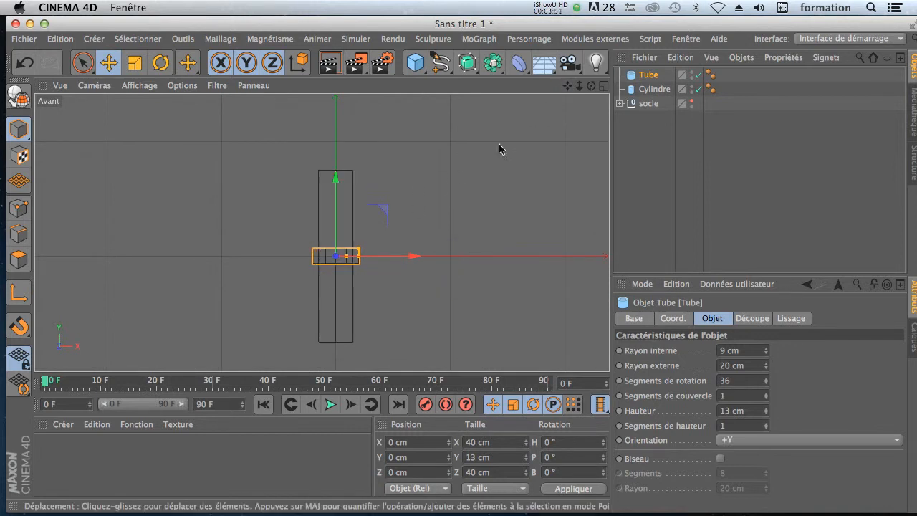
{"action": "left_click", "coordinate": [652, 91]}
{"action": "mouse_move", "coordinate": [333, 178]}
{"action": "left_mouse_down"}
{"action": "mouse_move", "coordinate": [335, 215]}
{"action": "mouse_move", "coordinate": [332, 187]}
{"action": "left_mouse_up"}
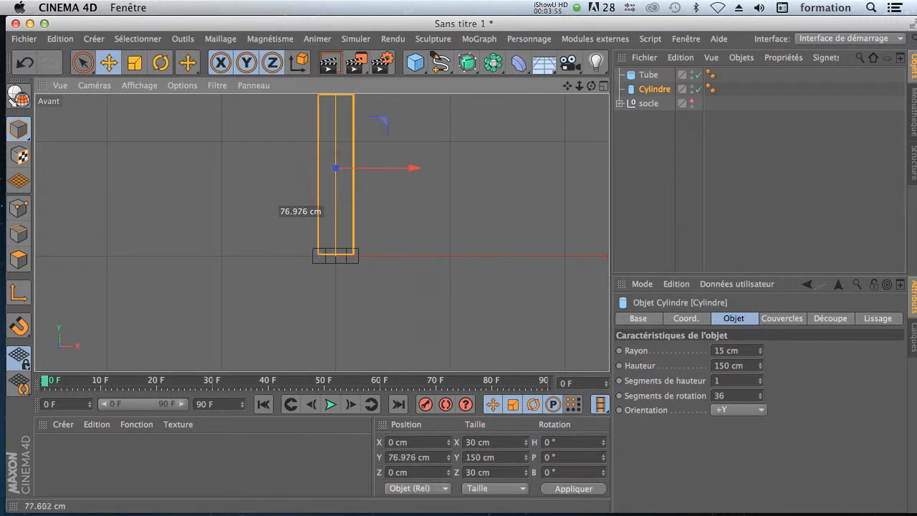
{"action": "left_click", "coordinate": [334, 265]}
{"action": "left_click_drag", "start_coordinate": [337, 181], "coordinate": [336, 174]}
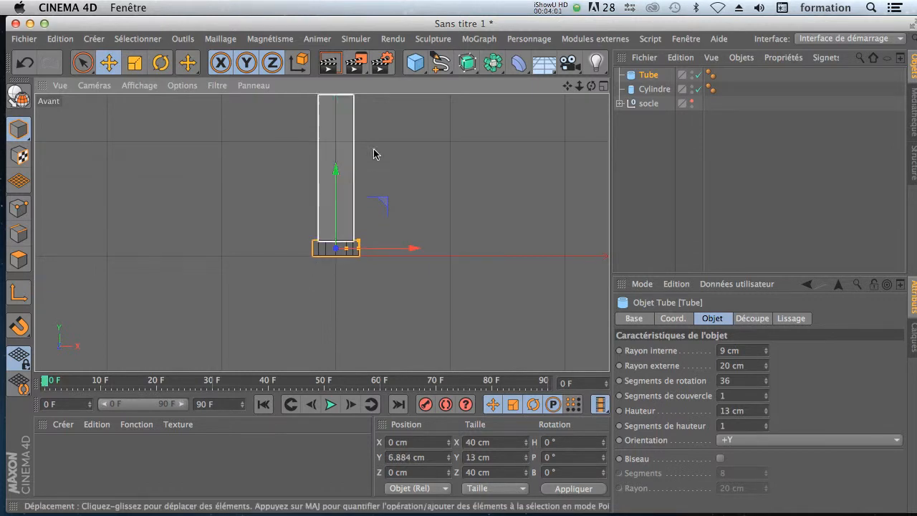
- Duplicate the tube upward in Y so the copy forms a ring flush with the cylinder's upper end
{"action": "left_click_drag", "start_coordinate": [567, 85], "coordinate": [596, 189]}
{"action": "left_click_drag", "start_coordinate": [467, 289], "coordinate": [459, 264]}
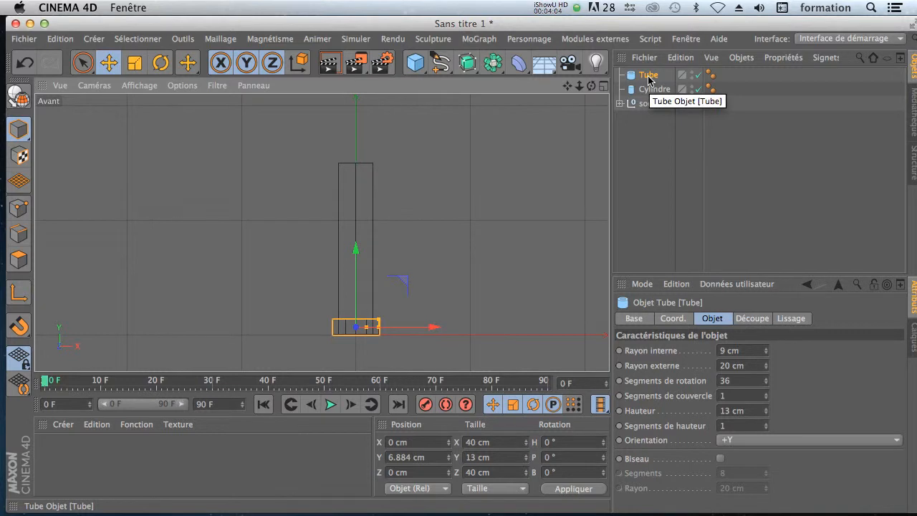
{"action": "left_click_drag", "start_coordinate": [358, 251], "coordinate": [356, 100], "text": "ctrl"}
{"action": "left_click", "coordinate": [651, 147]}
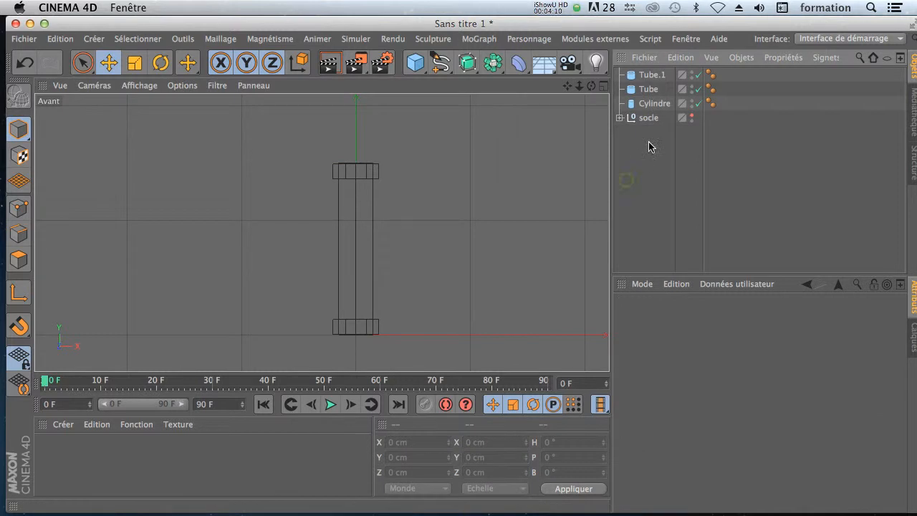
- Select the cylinder and both tubes and group them into one object
{"action": "left_click", "coordinate": [652, 105]}
{"action": "left_click", "coordinate": [649, 89], "text": "ctrl"}
{"action": "left_click", "coordinate": [651, 74], "text": "ctrl"}
{"action": "right_click", "coordinate": [649, 76]}
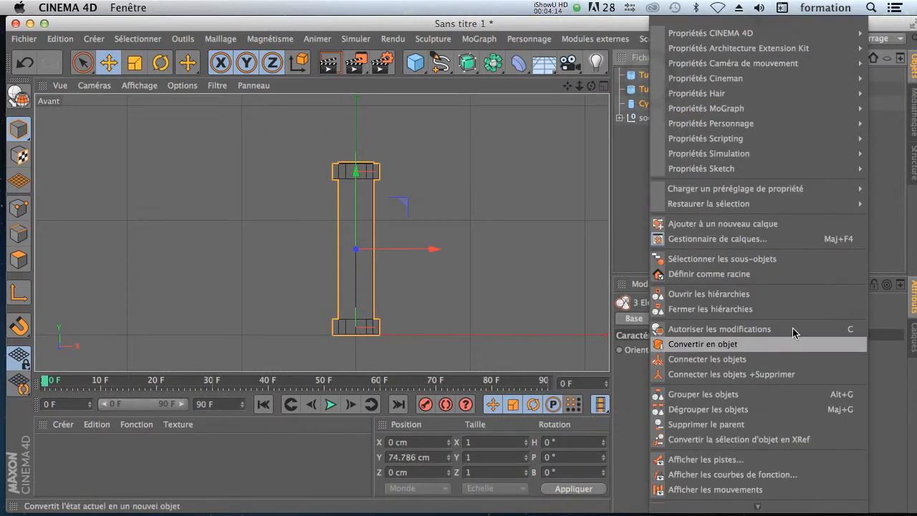
{"action": "left_click", "coordinate": [692, 396]}
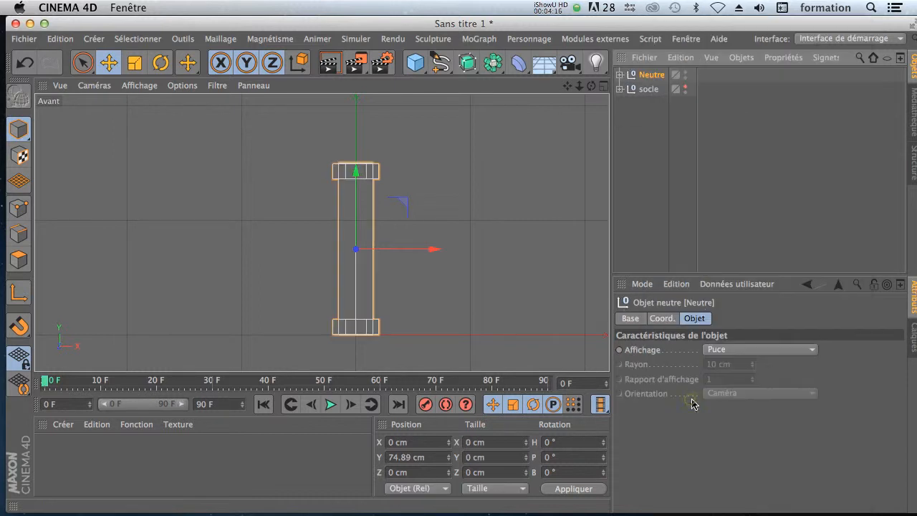
- Rename the new group containing the cylinder and both tubes as colonnebase
{"action": "double_click", "coordinate": [653, 76]}
{"action": "type", "text": "colonne"}
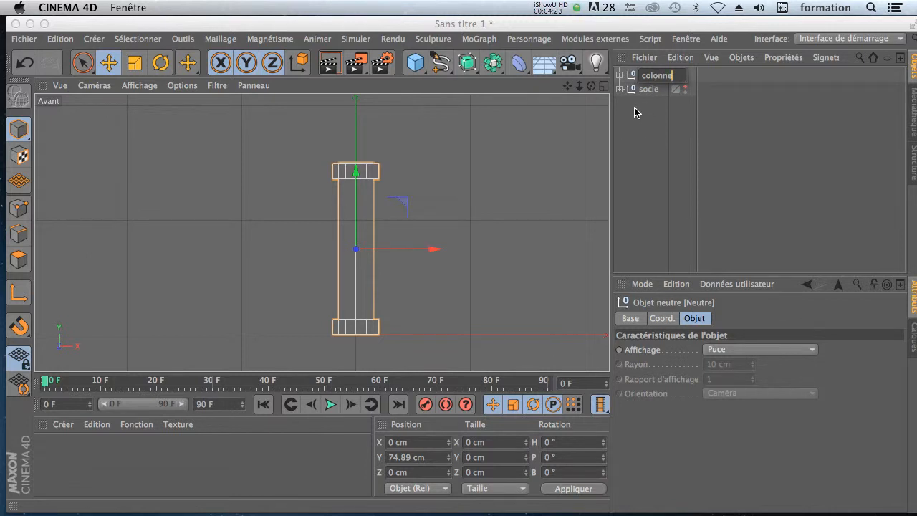
{"action": "left_click", "coordinate": [624, 198]}
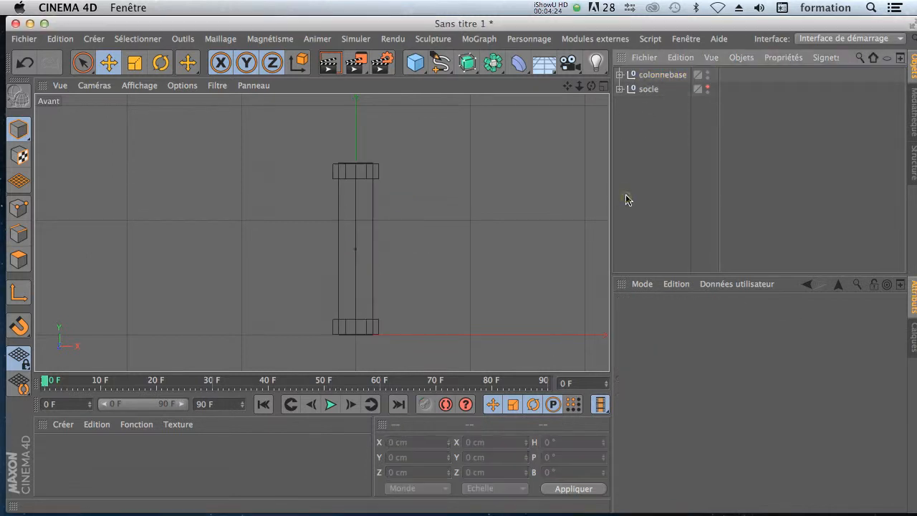
- Switch to the perspective view and make the hidden socle visible again, framing the whole stepped base
{"action": "left_click", "coordinate": [602, 86]}
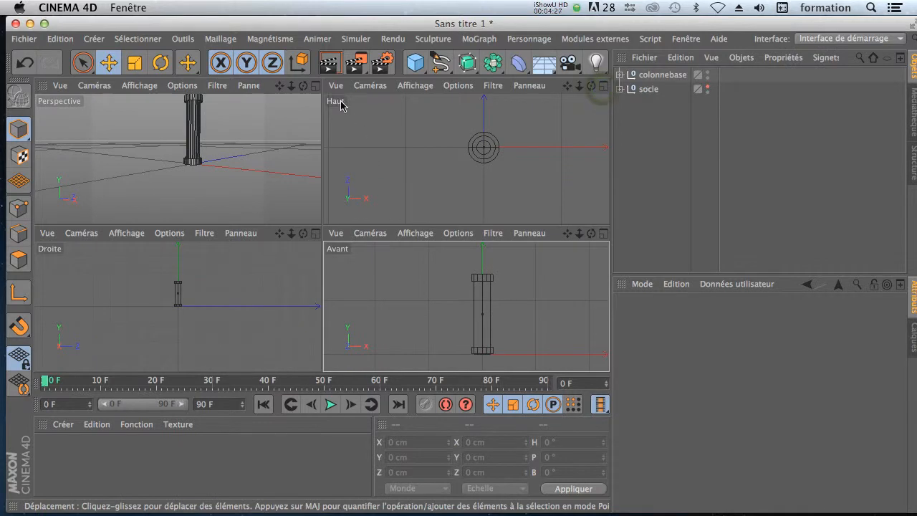
{"action": "left_click", "coordinate": [317, 85]}
{"action": "left_click_drag", "start_coordinate": [566, 86], "coordinate": [569, 153]}
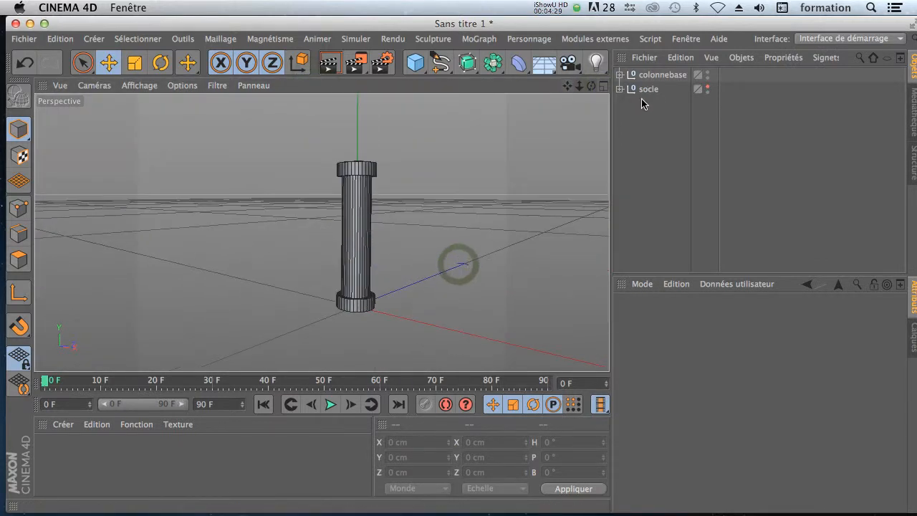
{"action": "left_click", "coordinate": [709, 88]}
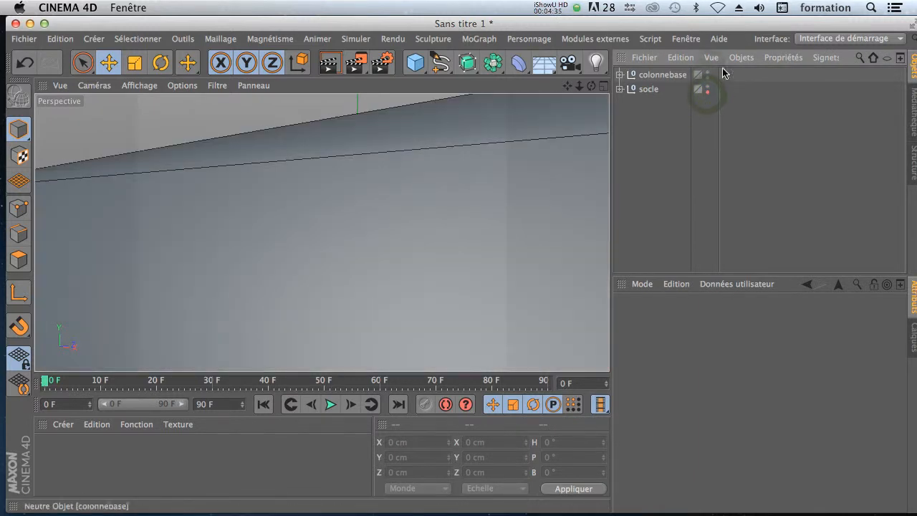
{"action": "left_click_drag", "start_coordinate": [591, 86], "coordinate": [552, 88]}
- Move the colonnebase group onto the front corner of the socle's top tier, at about X 187.9, Y 197.4, Z -260.9 cm
{"action": "left_click", "coordinate": [660, 74]}
{"action": "left_click_drag", "start_coordinate": [339, 139], "coordinate": [350, 103]}
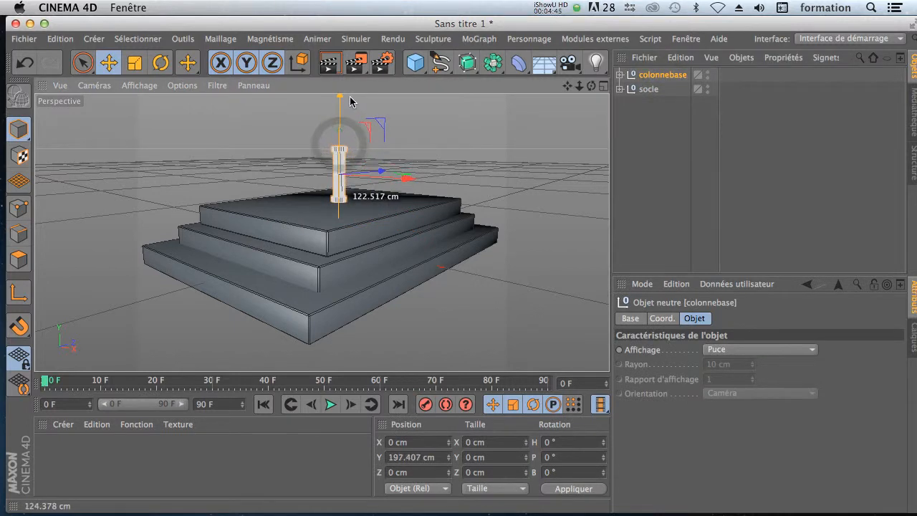
{"action": "left_click_drag", "start_coordinate": [394, 176], "coordinate": [337, 197]}
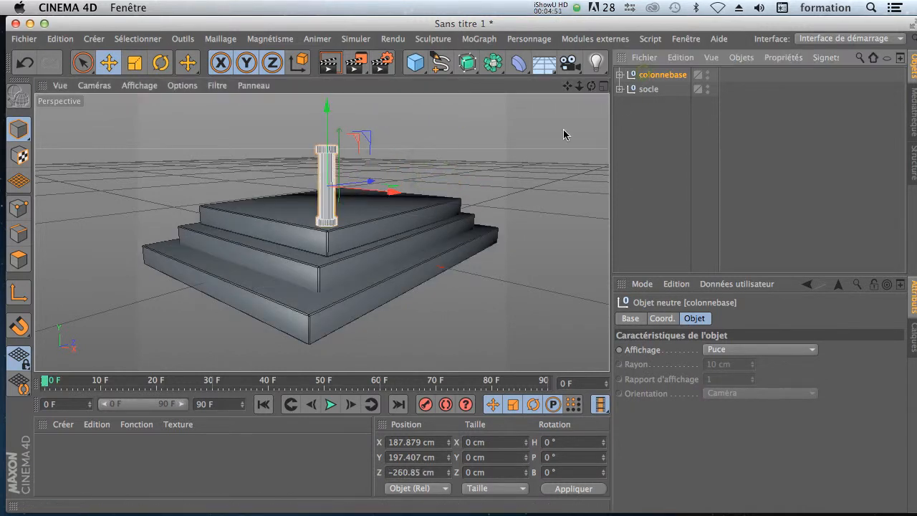
- Lengthen the column's cylinder to about 240 cm and shift it in Y so its base stays in the lower ring
{"action": "left_click_drag", "start_coordinate": [579, 85], "coordinate": [580, 87]}
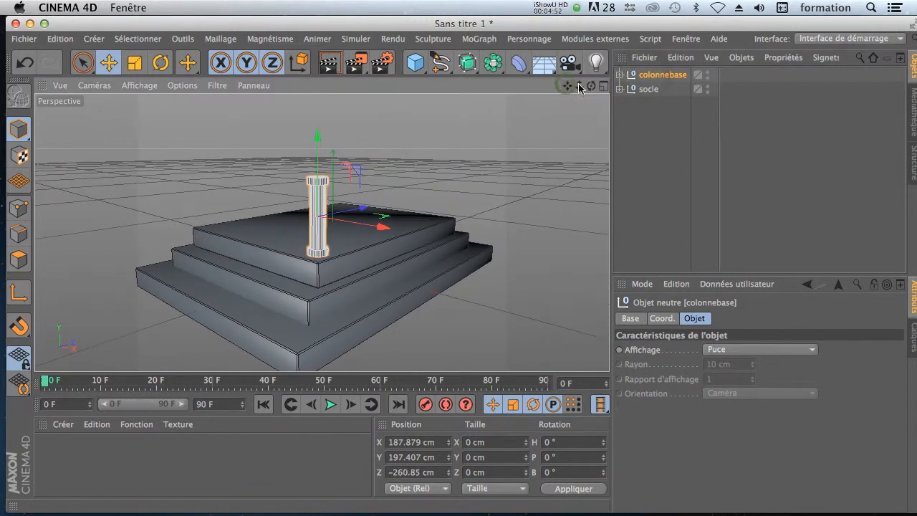
{"action": "left_click", "coordinate": [619, 75]}
{"action": "left_click", "coordinate": [653, 117]}
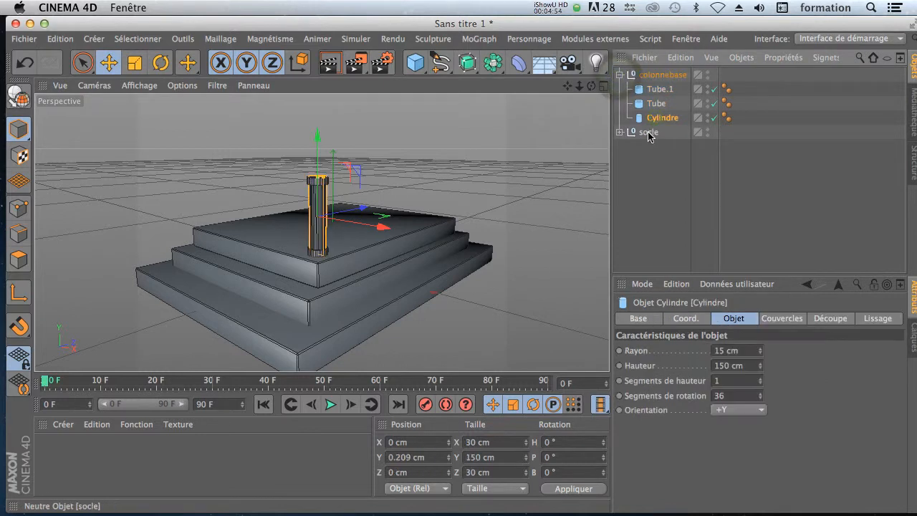
{"action": "left_click_drag", "start_coordinate": [760, 367], "coordinate": [760, 351]}
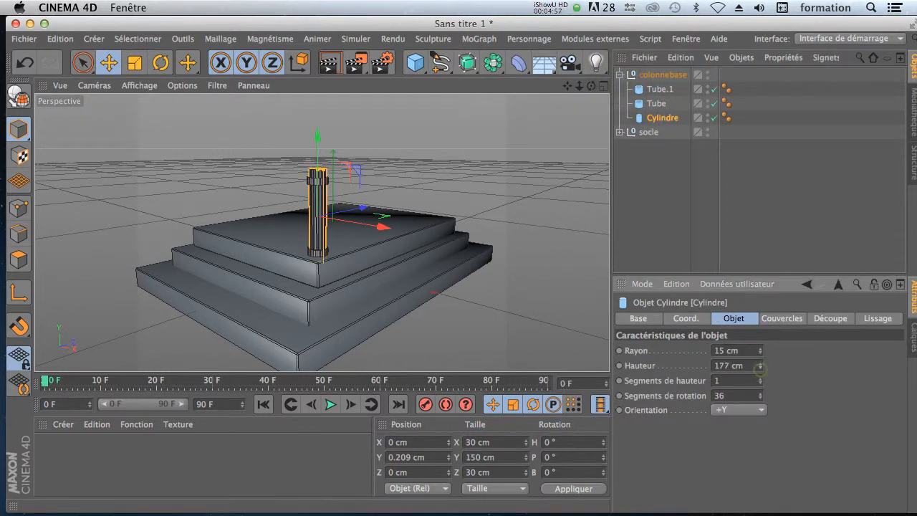
{"action": "left_click_drag", "start_coordinate": [318, 135], "coordinate": [320, 106]}
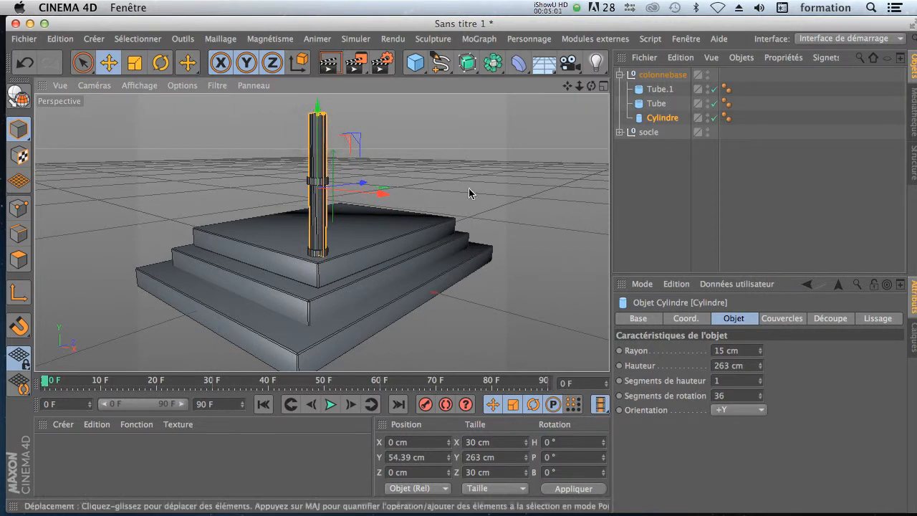
{"action": "left_click", "coordinate": [759, 364]}
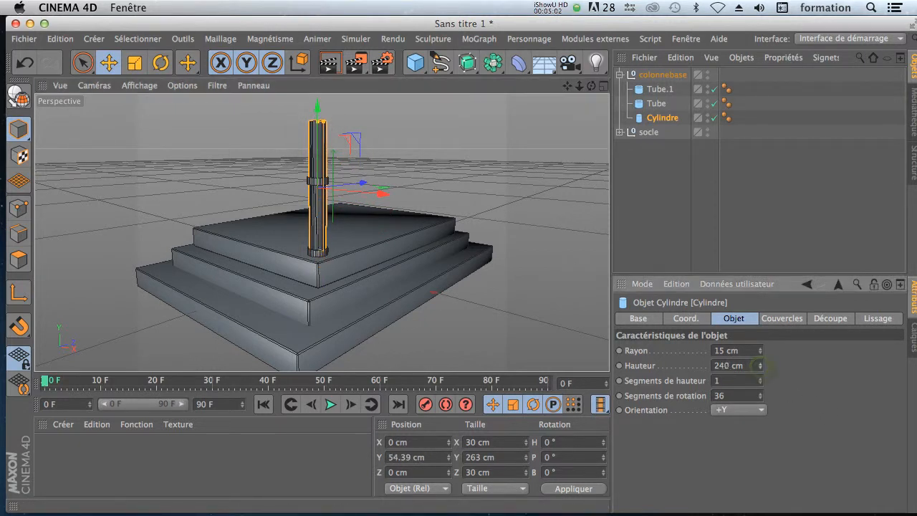
{"action": "left_click_drag", "start_coordinate": [317, 106], "coordinate": [318, 116]}
- Raise the upper tube ring to the lengthened cylinder's top, at about 141.8 cm in Y, and collapse the colonnebase group
{"action": "left_click", "coordinate": [319, 179]}
{"action": "left_click_drag", "start_coordinate": [319, 176], "coordinate": [320, 145]}
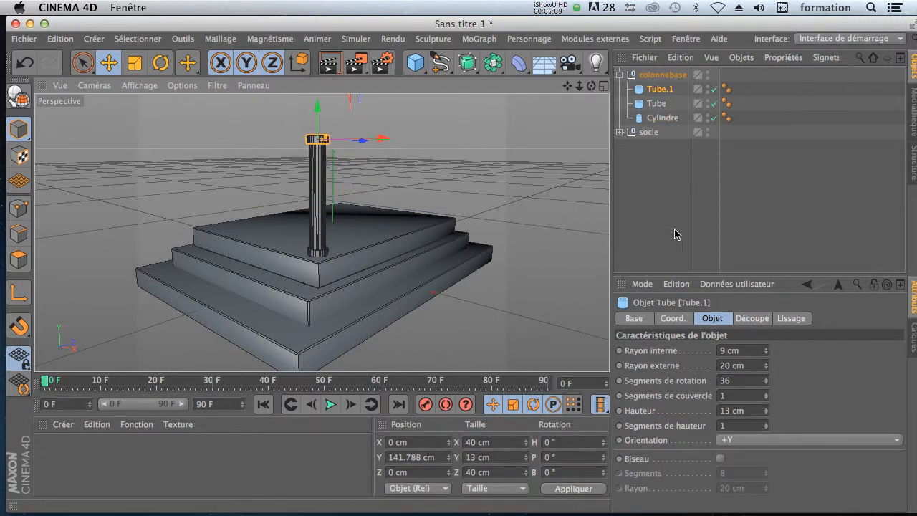
{"action": "left_click", "coordinate": [653, 190]}
{"action": "left_click", "coordinate": [620, 74]}
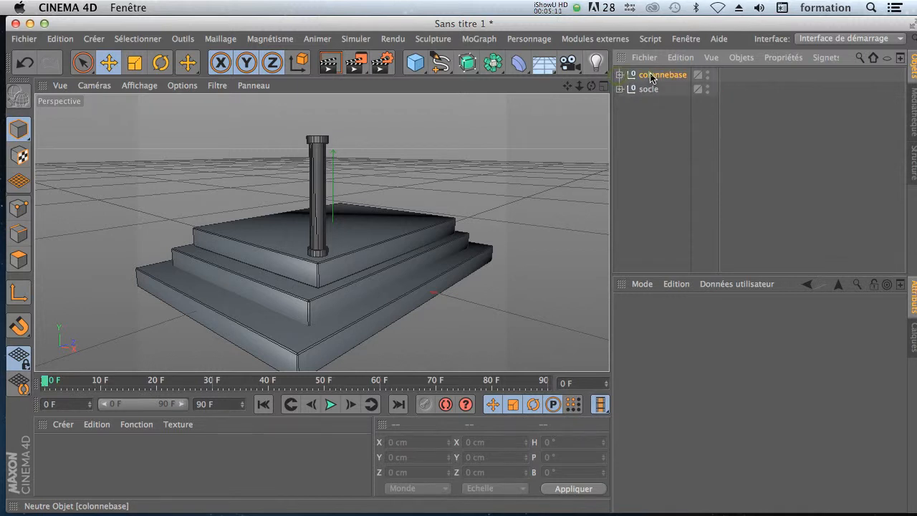
- Duplicate the colonnebase group four times along Z to form a row of five columns on one edge of the top tier
{"action": "left_click", "coordinate": [658, 75]}
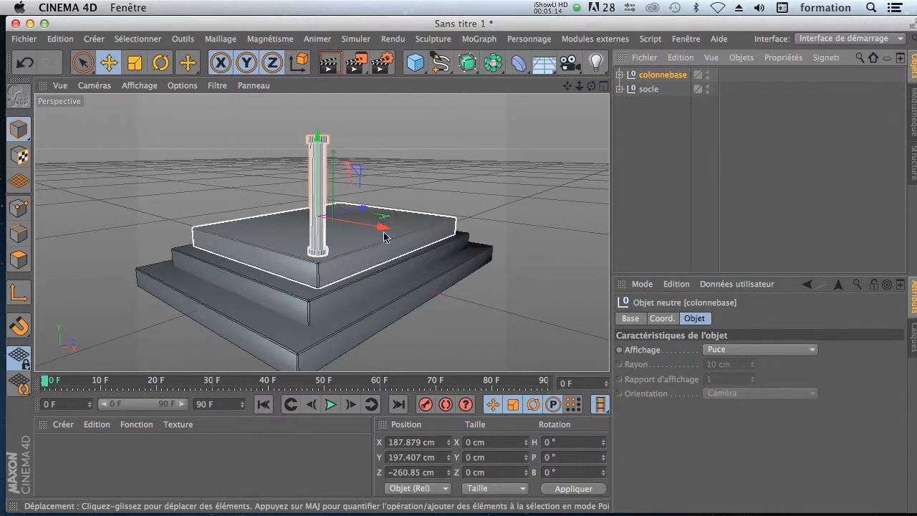
{"action": "left_click_drag", "start_coordinate": [365, 209], "coordinate": [476, 197], "text": "ctrl"}
{"action": "left_click_drag", "start_coordinate": [591, 85], "coordinate": [611, 91]}
- Select all five column groups and duplicate the row along X to the opposite edge of the top tier, at about X -133 cm
{"action": "left_click", "coordinate": [647, 133]}
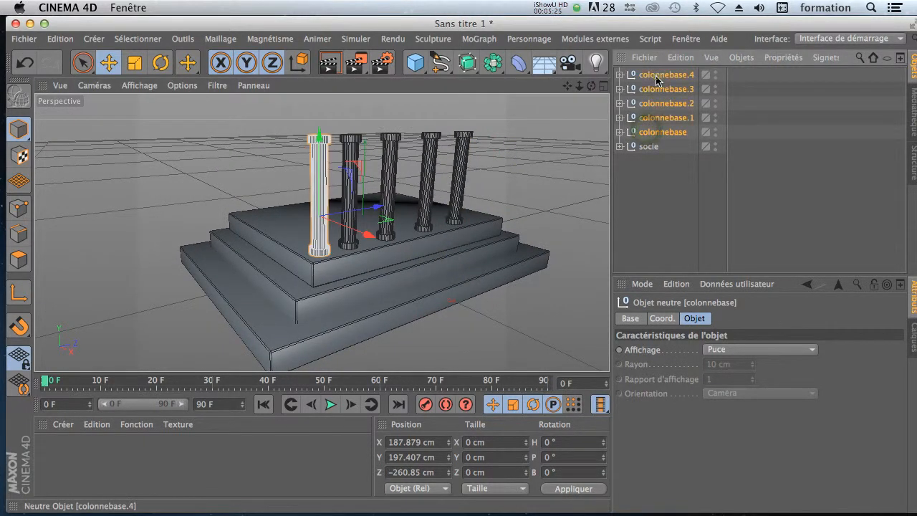
{"action": "left_click", "coordinate": [657, 81], "text": "shift"}
{"action": "left_click_drag", "start_coordinate": [471, 225], "coordinate": [376, 208], "text": "ctrl"}
{"action": "left_click_drag", "start_coordinate": [592, 87], "coordinate": [592, 89]}
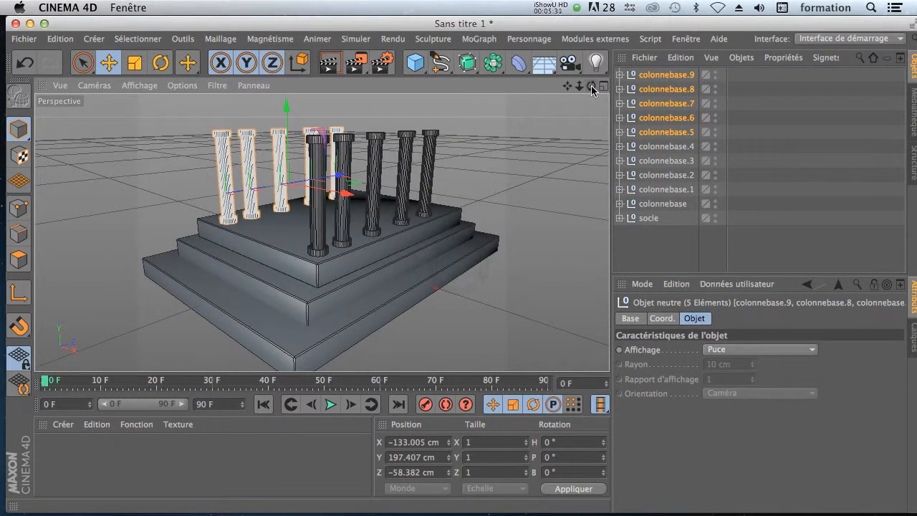
- Select the original colonnebase group at the front corner of the socle
{"action": "left_click", "coordinate": [654, 204]}
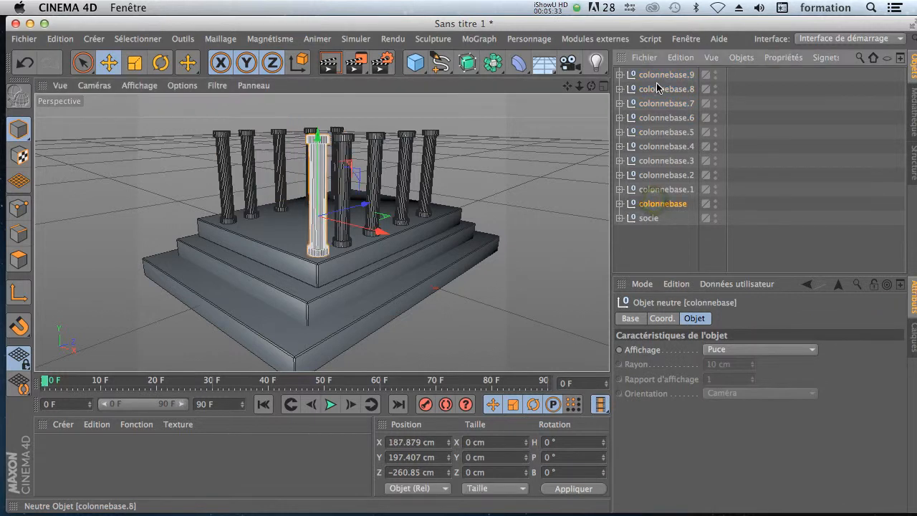